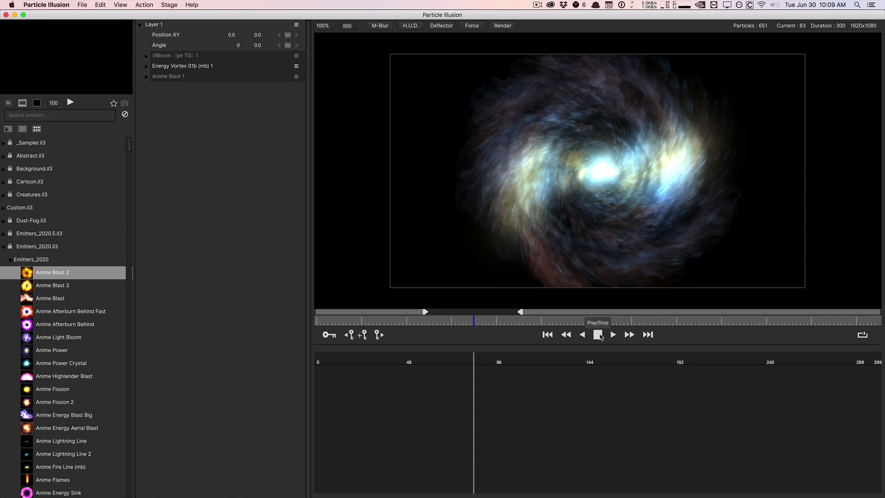
{"action": "left_click", "coordinate": [599, 335]}
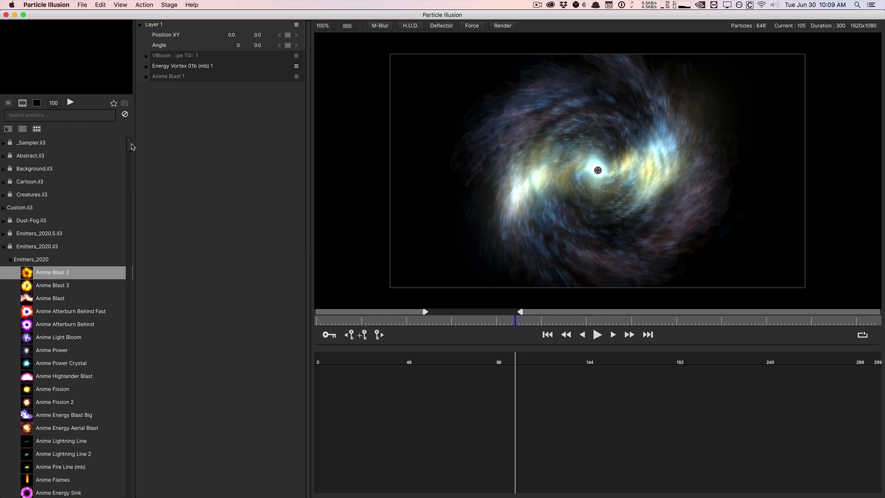
{"action": "left_click_drag", "start_coordinate": [130, 146], "coordinate": [130, 148]}
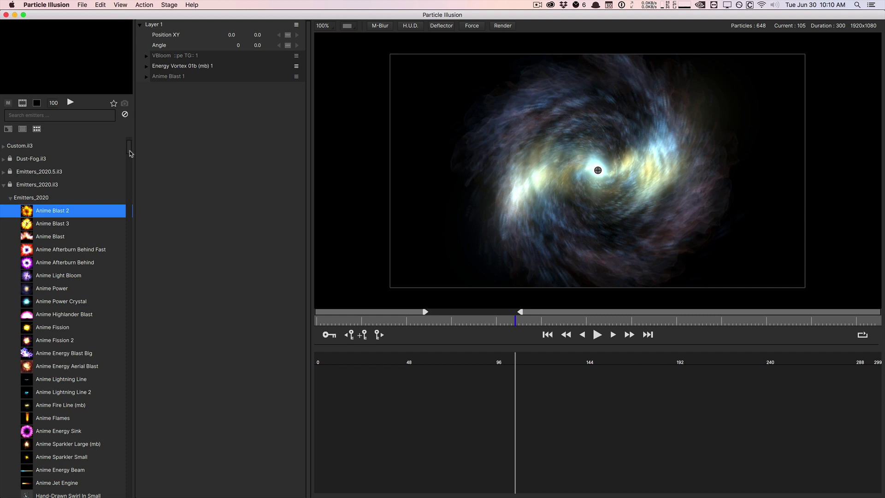
Step: Preview the Anime Blast 3, Anime Blast, Anime Afterburn Behind Fast and Anime Power emitters
{"action": "scroll", "coordinate": [131, 154], "scroll_direction": "down", "scroll_amount": 2}
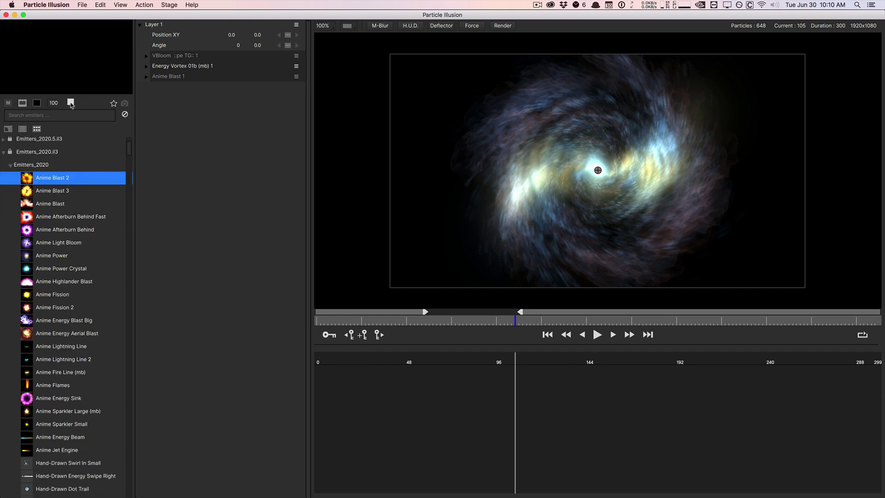
{"action": "mouse_move", "coordinate": [65, 80]}
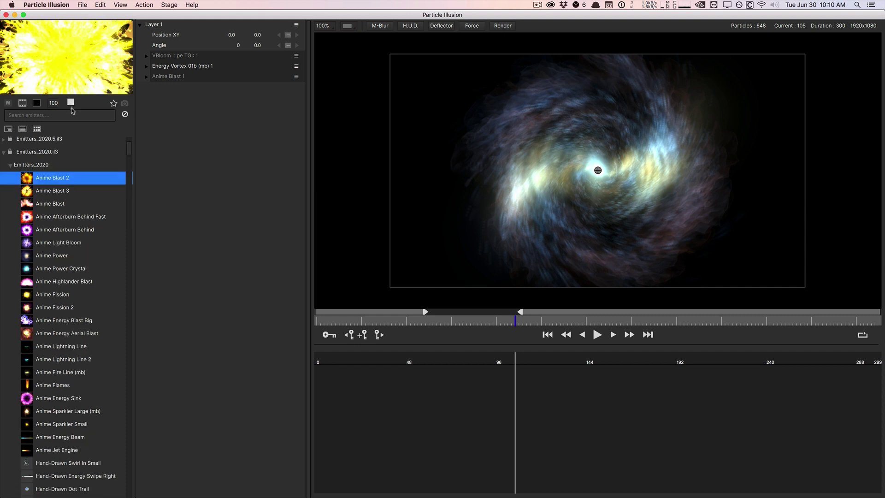
{"action": "left_click", "coordinate": [69, 192]}
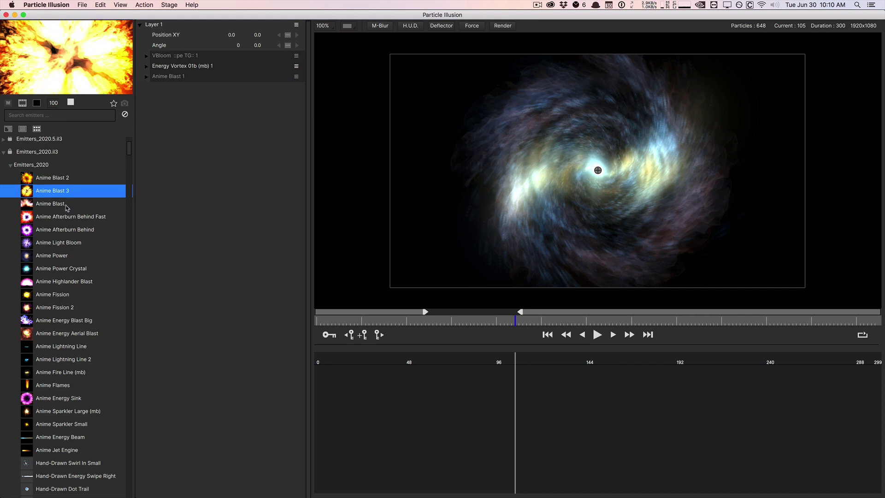
{"action": "left_click", "coordinate": [66, 206]}
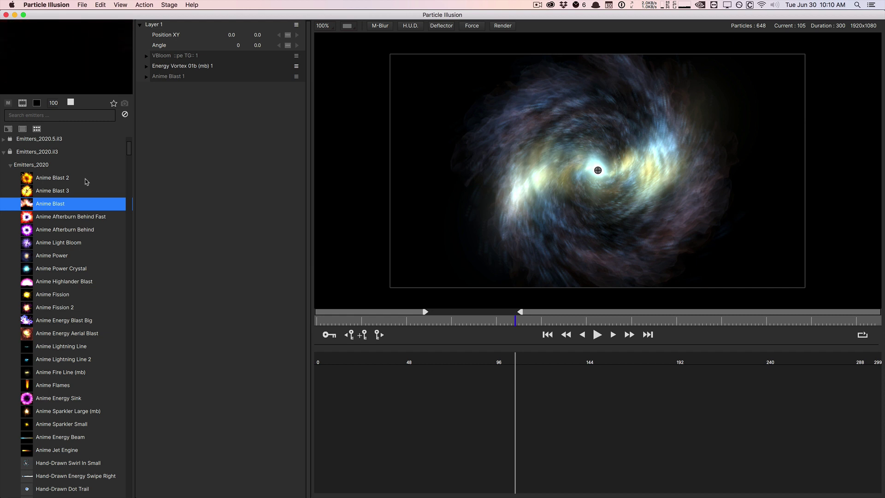
{"action": "key", "text": "Down"}
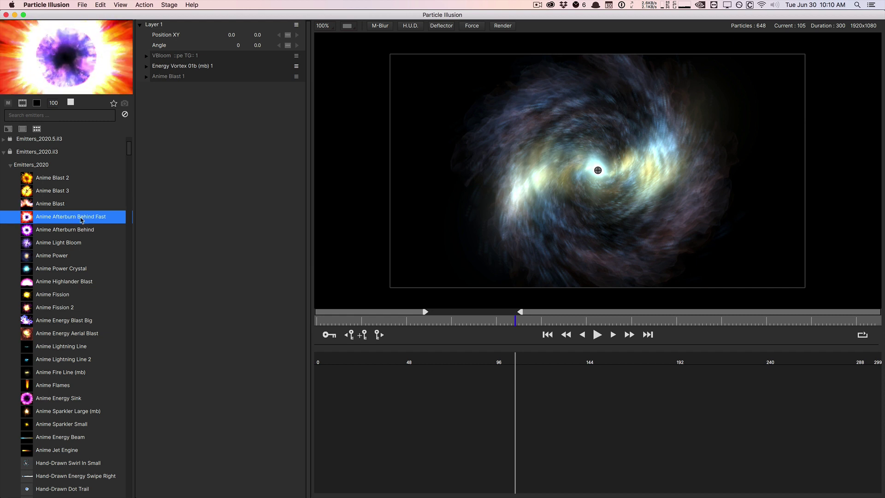
{"action": "left_click", "coordinate": [80, 257]}
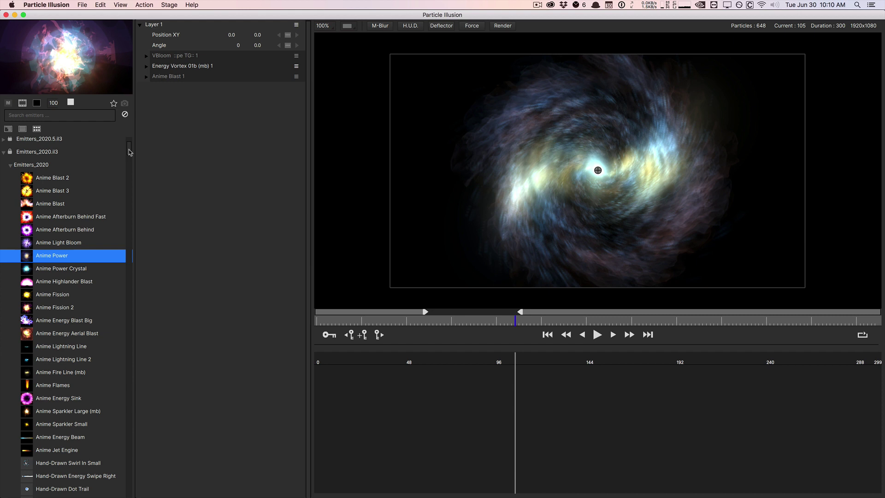
Step: Preview Anime Power Crystal, Anime Fission 2 and Anime Lightning Line 2, ending on Anime Jet Engine
{"action": "scroll", "coordinate": [130, 155], "scroll_direction": "down", "scroll_amount": 2}
{"action": "scroll", "coordinate": [130, 155], "scroll_direction": "down", "scroll_amount": 2}
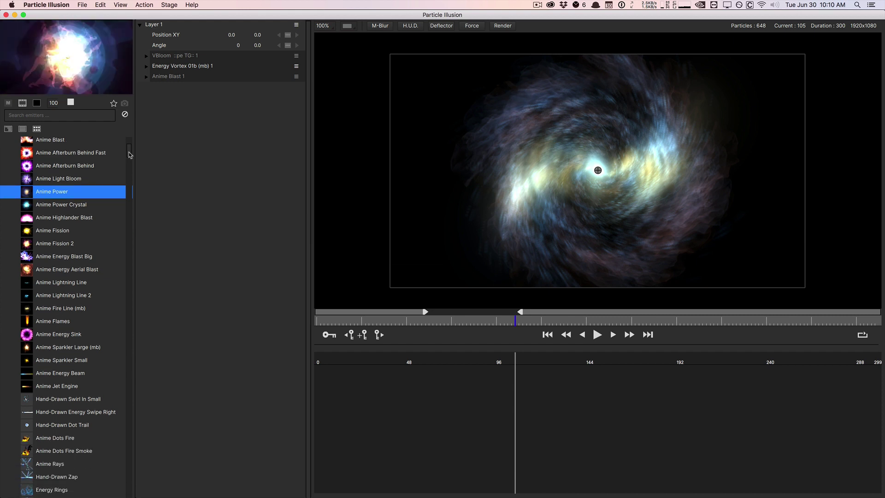
{"action": "left_click", "coordinate": [103, 206]}
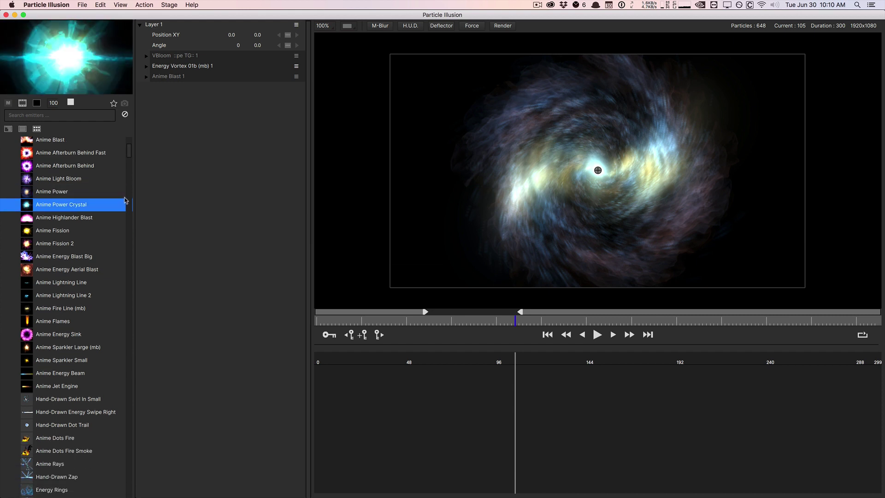
{"action": "scroll", "coordinate": [130, 156], "scroll_direction": "down", "scroll_amount": 3}
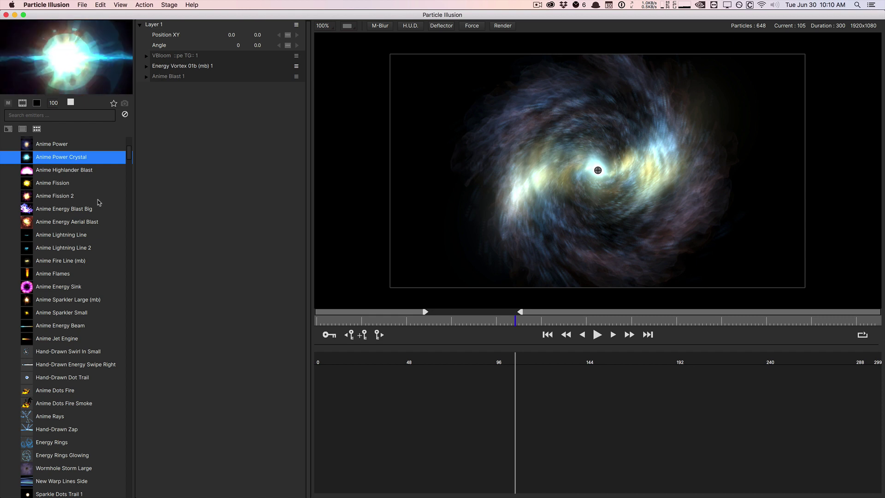
{"action": "left_click", "coordinate": [105, 196]}
{"action": "scroll", "coordinate": [130, 157], "scroll_direction": "down", "scroll_amount": 3}
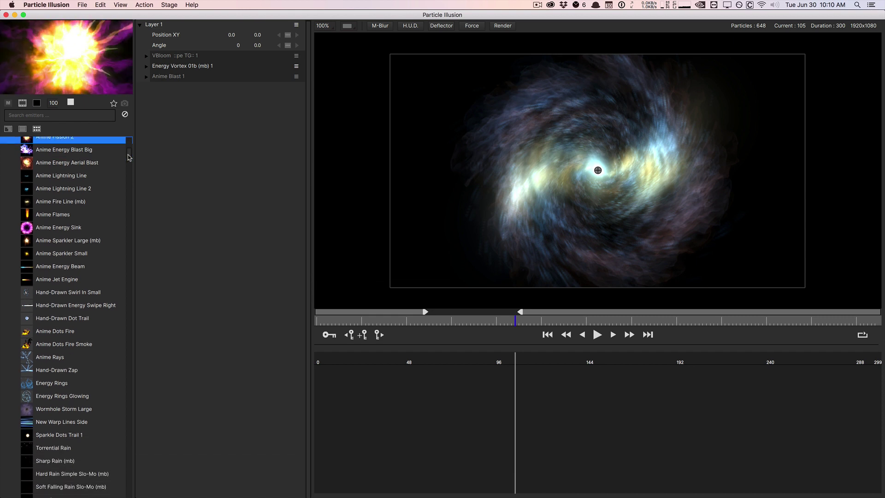
{"action": "left_click", "coordinate": [105, 189]}
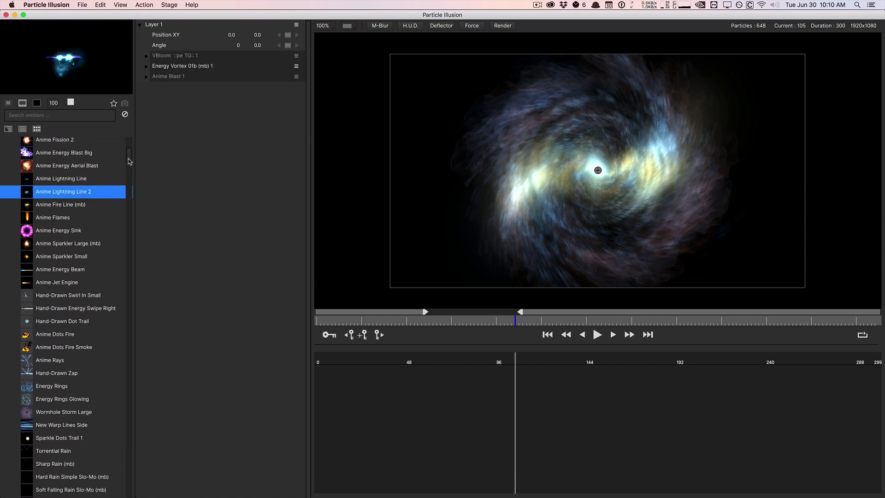
{"action": "scroll", "coordinate": [129, 162], "scroll_direction": "down", "scroll_amount": 5}
{"action": "left_click", "coordinate": [103, 195]}
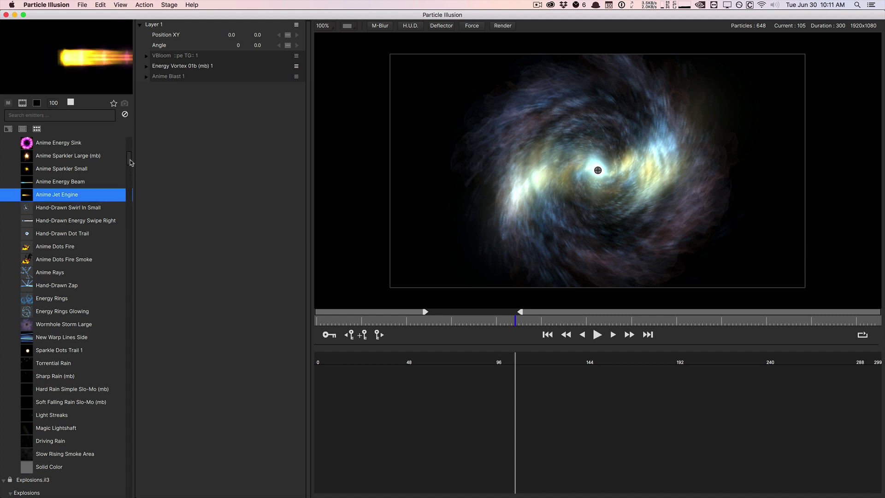
Step: Preview the smokey sparkle burst 01, Dragsploshun (mb) and FlashGordon 2 emitters
{"action": "scroll", "coordinate": [130, 163], "scroll_direction": "down", "scroll_amount": 15}
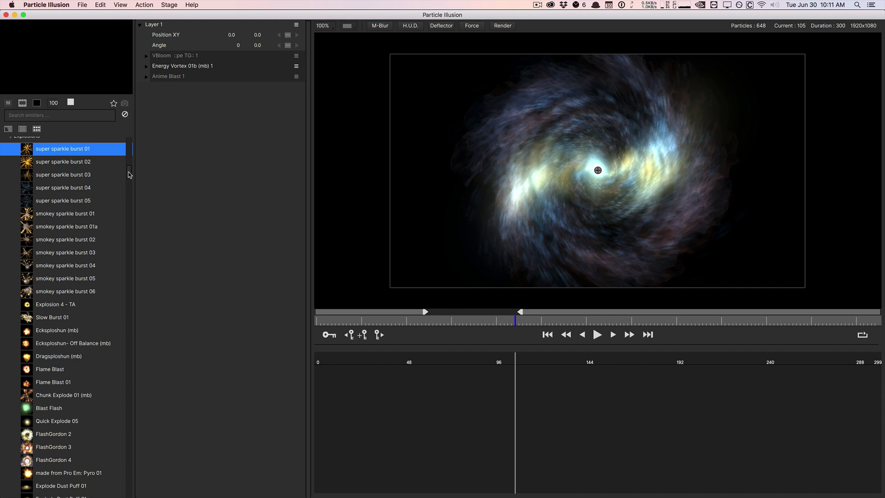
{"action": "scroll", "coordinate": [129, 175], "scroll_direction": "down", "scroll_amount": 1}
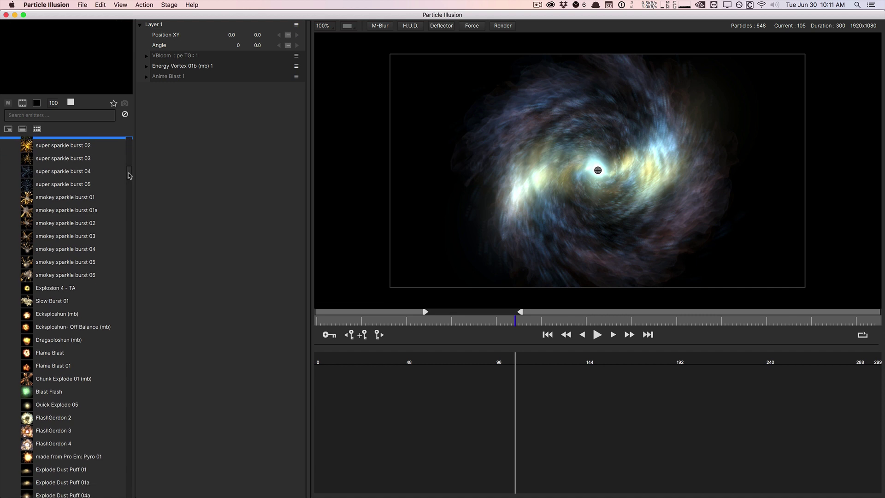
{"action": "left_click", "coordinate": [117, 197]}
{"action": "scroll", "coordinate": [129, 181], "scroll_direction": "down", "scroll_amount": 6}
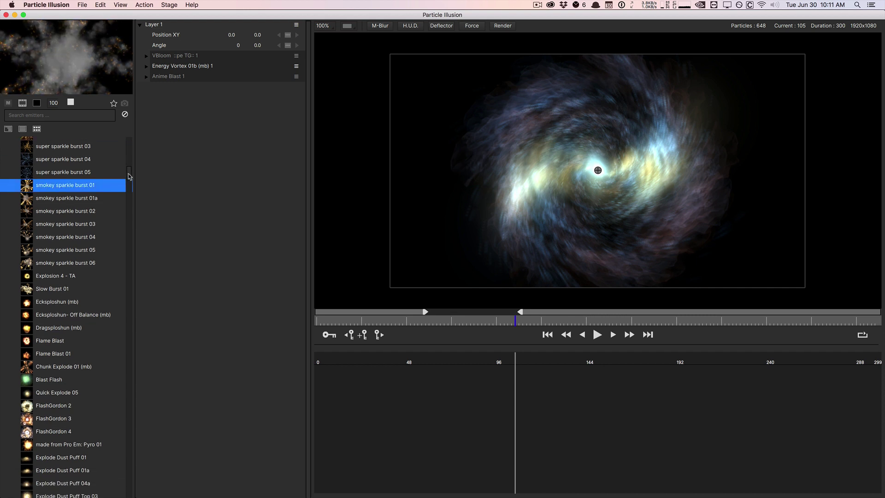
{"action": "left_click", "coordinate": [124, 224]}
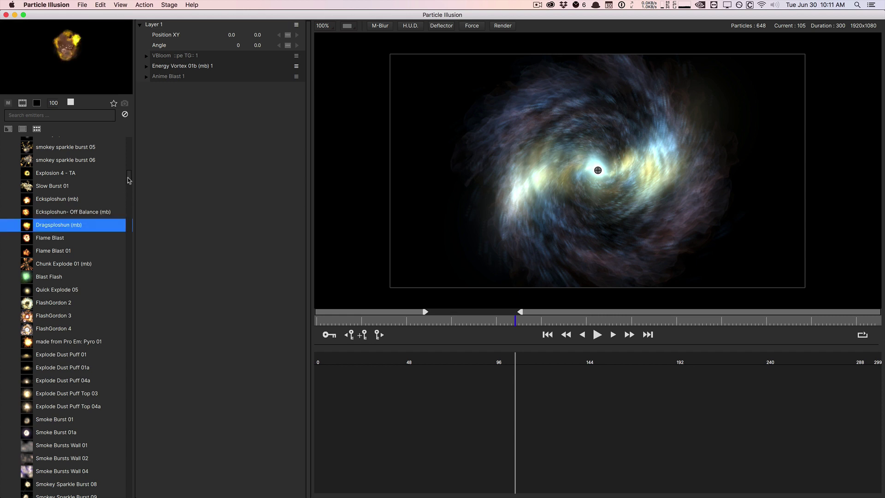
{"action": "scroll", "coordinate": [125, 193], "scroll_direction": "down", "scroll_amount": 6}
{"action": "left_click", "coordinate": [94, 192]}
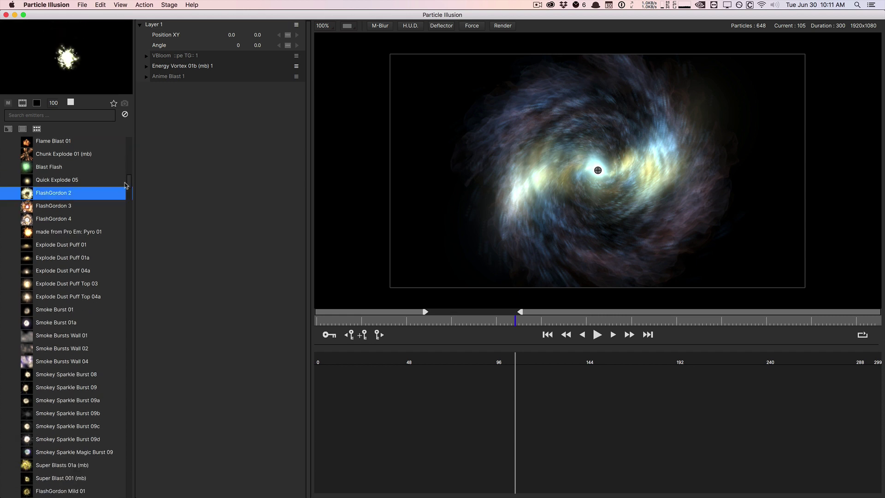
Step: Preview Explode Dust Puff 04a, 01a, 01 and Top 04a, then Smoke Burst 01a
{"action": "scroll", "coordinate": [127, 189], "scroll_direction": "down", "scroll_amount": 4}
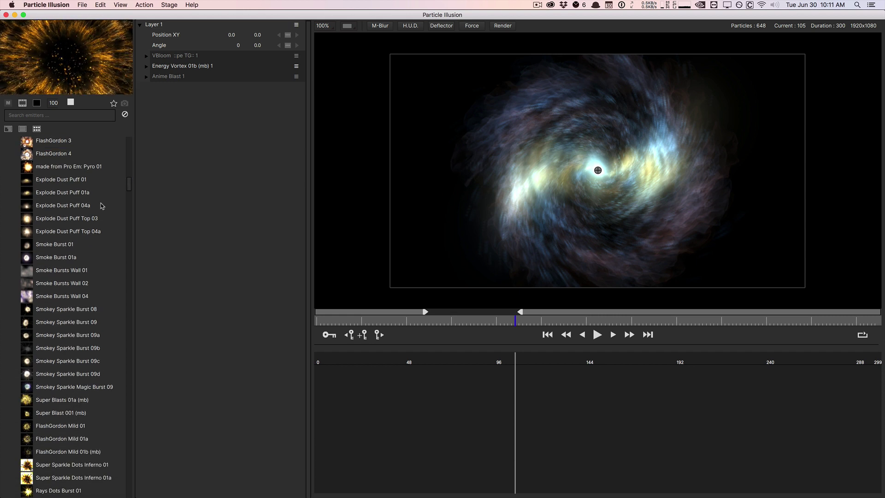
{"action": "left_click", "coordinate": [123, 205]}
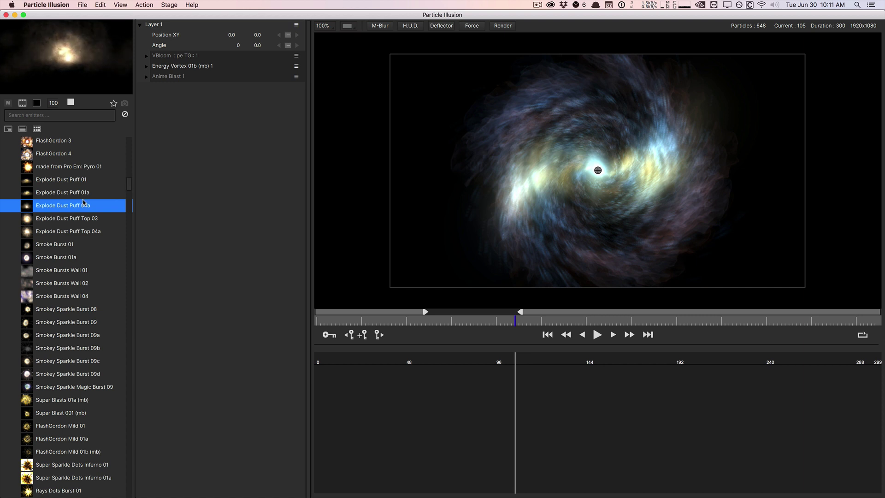
{"action": "left_click", "coordinate": [72, 191]}
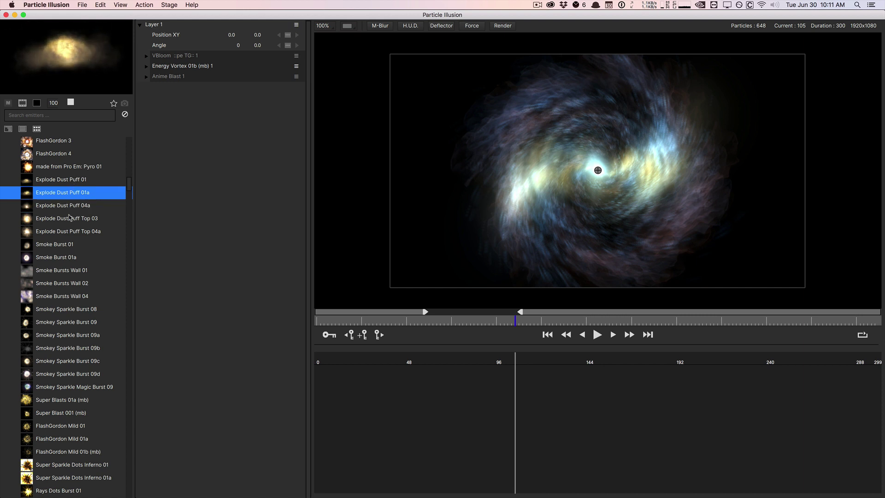
{"action": "key", "text": "Up"}
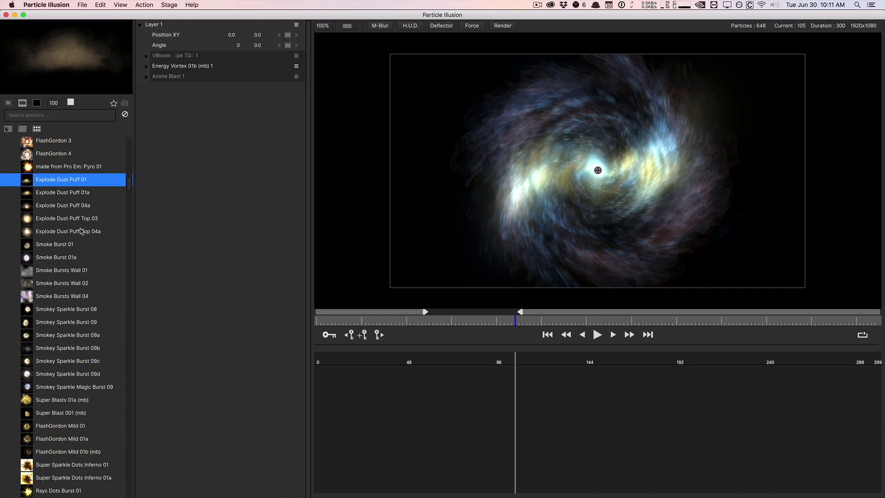
{"action": "left_click", "coordinate": [81, 231]}
{"action": "scroll", "coordinate": [98, 205], "scroll_direction": "down", "scroll_amount": 3}
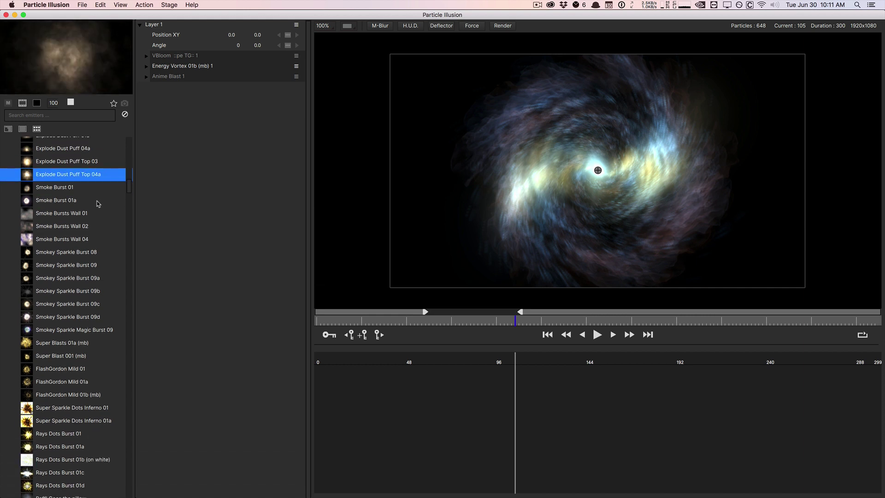
{"action": "key", "text": "Down"}
{"action": "key", "text": "Down"}
Step: Preview Smokey Sparkle Burst 09, Smokey Sparkle Magic Burst 09, Super Sparkle Dots Inferno 01 and Rays Dots Burst 01d
{"action": "scroll", "coordinate": [117, 193], "scroll_direction": "down", "scroll_amount": 4}
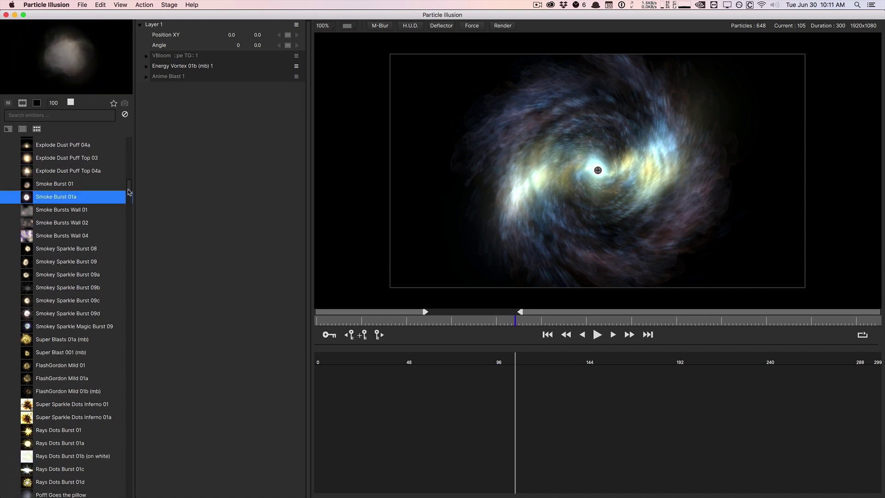
{"action": "left_click", "coordinate": [125, 194]}
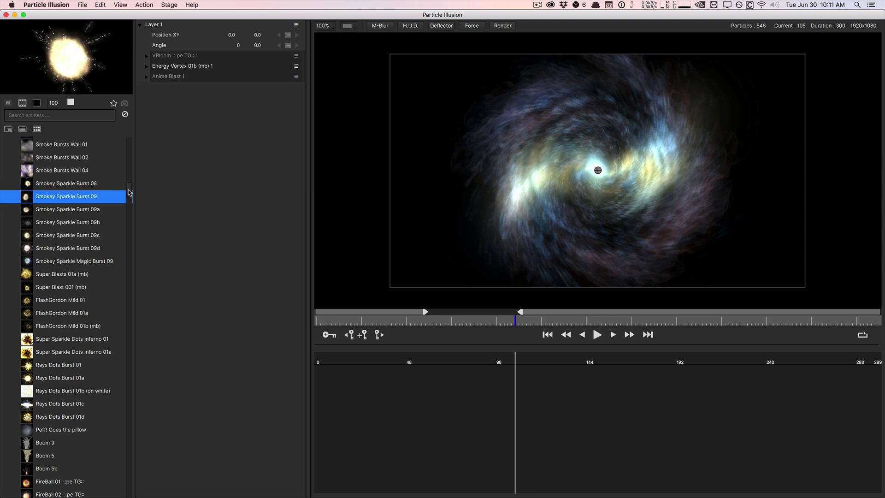
{"action": "left_click_drag", "start_coordinate": [129, 193], "coordinate": [131, 197]}
{"action": "left_click", "coordinate": [124, 197]}
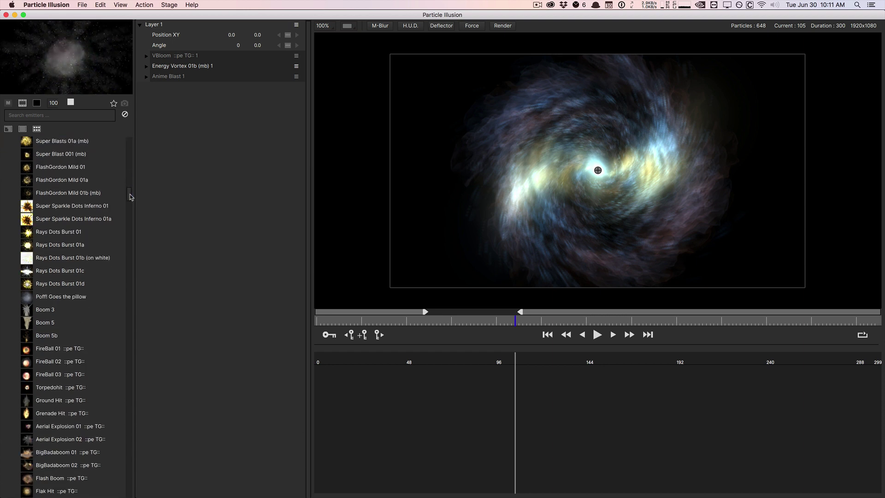
{"action": "left_click", "coordinate": [102, 207]}
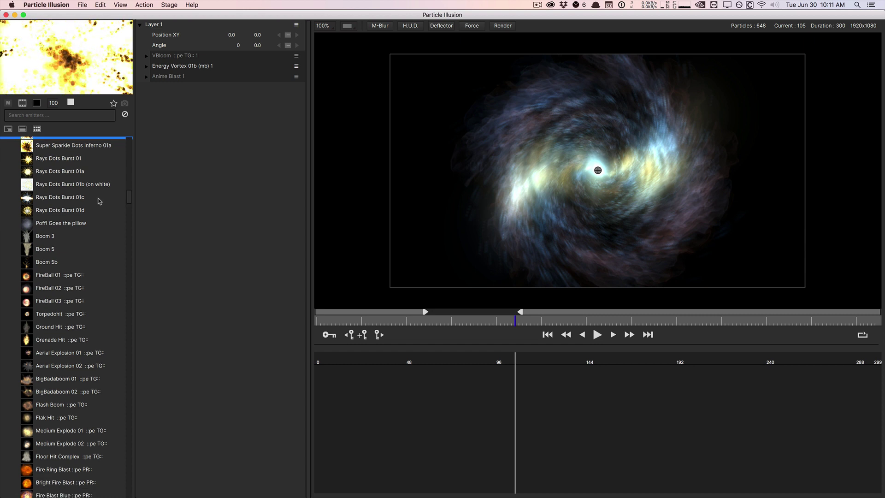
{"action": "left_click", "coordinate": [91, 210]}
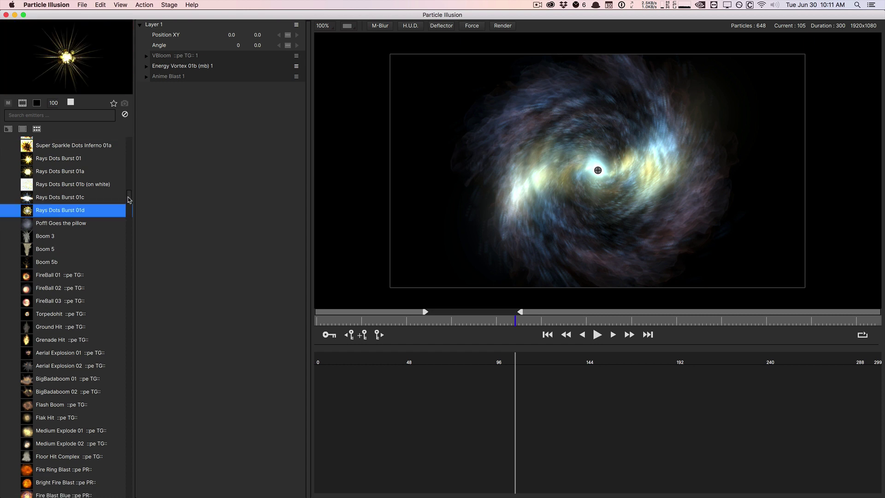
{"action": "scroll", "coordinate": [111, 212], "scroll_direction": "down", "scroll_amount": 3}
Step: Preview FireBall 01, FireBall 03, Ground Hit and the BigBadaboom 02 explosion
{"action": "left_click", "coordinate": [90, 223]}
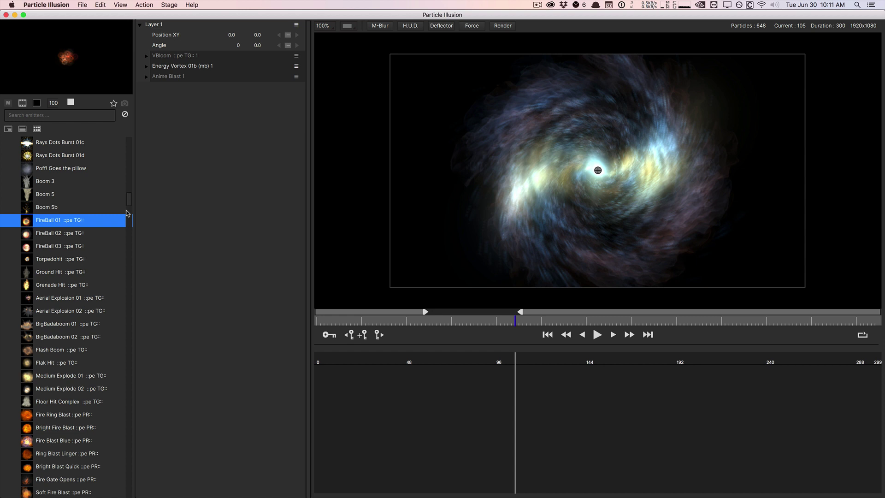
{"action": "scroll", "coordinate": [111, 205], "scroll_direction": "down", "scroll_amount": 2}
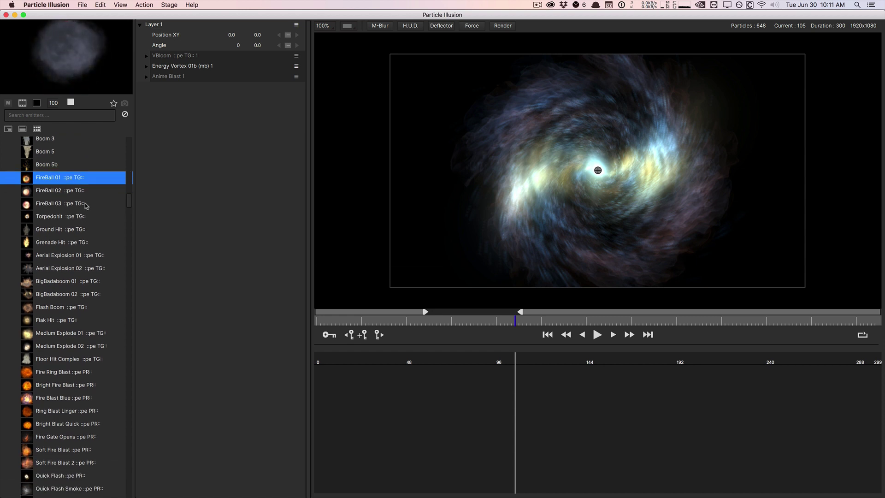
{"action": "left_click", "coordinate": [123, 203]}
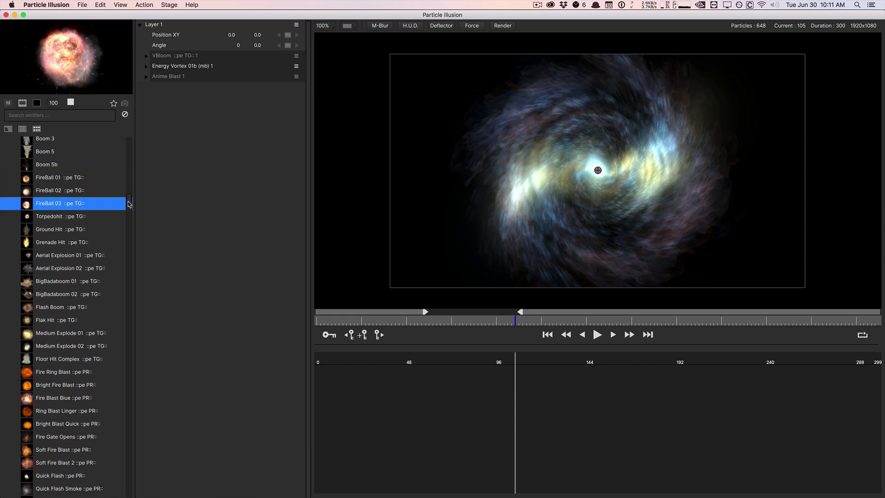
{"action": "scroll", "coordinate": [129, 204], "scroll_direction": "down", "scroll_amount": 2}
{"action": "left_click", "coordinate": [124, 201]}
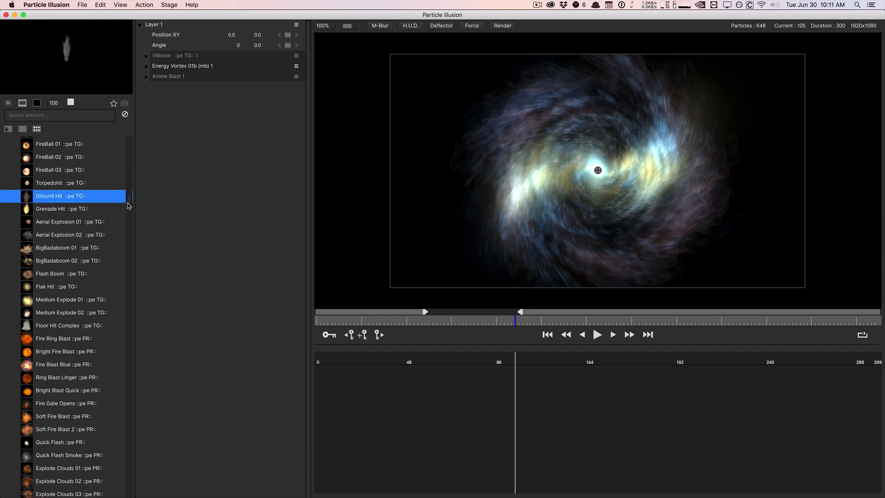
{"action": "scroll", "coordinate": [128, 207], "scroll_direction": "down", "scroll_amount": 3}
{"action": "left_click", "coordinate": [125, 214]}
{"action": "left_click_drag", "start_coordinate": [129, 211], "coordinate": [129, 246]}
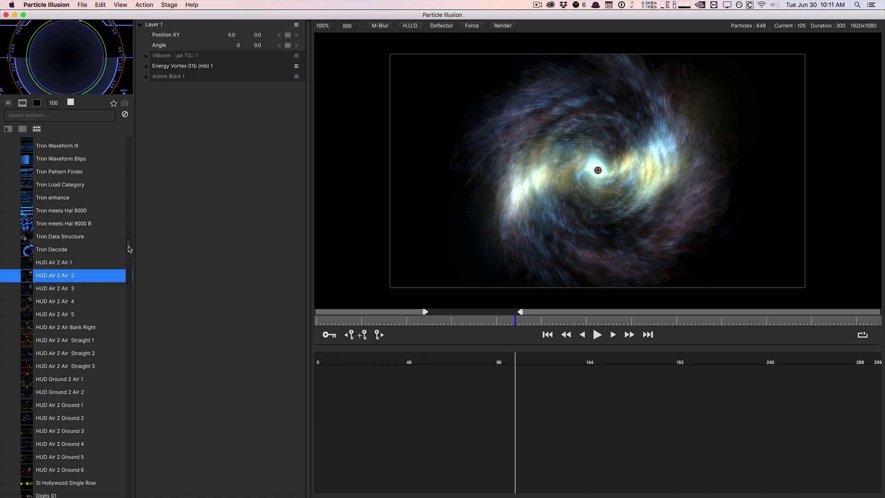
Step: Drag the library scrollbar down past the HUD and Tron emitters to the Smoke.il3 presets
{"action": "mouse_move", "coordinate": [129, 248]}
{"action": "left_mouse_down"}
{"action": "mouse_move", "coordinate": [114, 255]}
{"action": "mouse_move", "coordinate": [129, 254]}
{"action": "mouse_move", "coordinate": [129, 263]}
{"action": "left_mouse_up"}
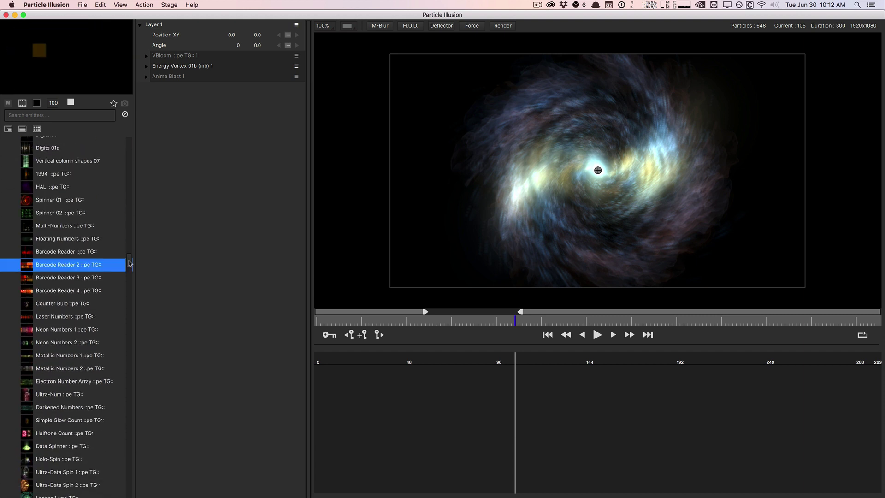
{"action": "left_click_drag", "start_coordinate": [130, 264], "coordinate": [129, 296]}
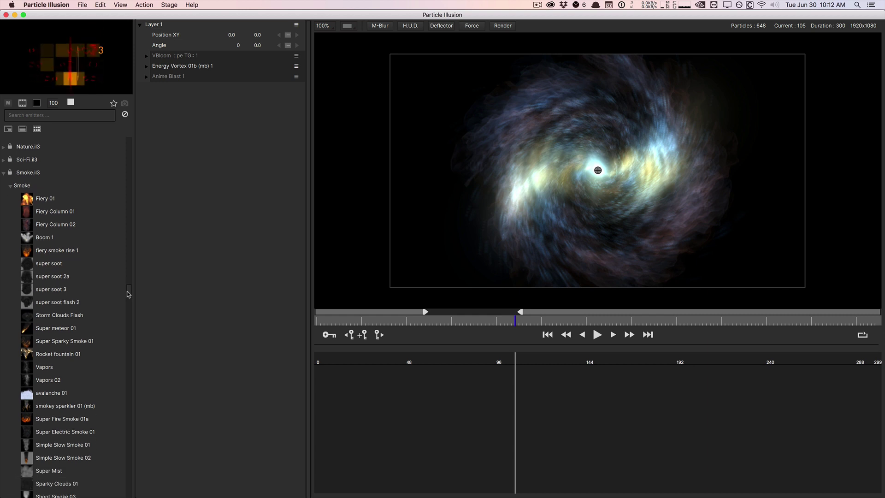
Step: Preview Fiery 01, Fiery Column 01, Fiery Column 02, Vapors and Super meteor 01
{"action": "left_click", "coordinate": [68, 203]}
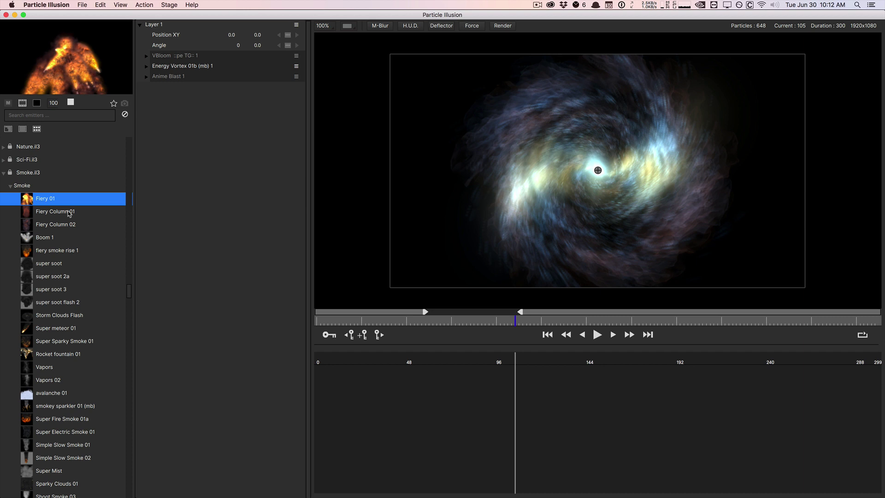
{"action": "left_click", "coordinate": [68, 213]}
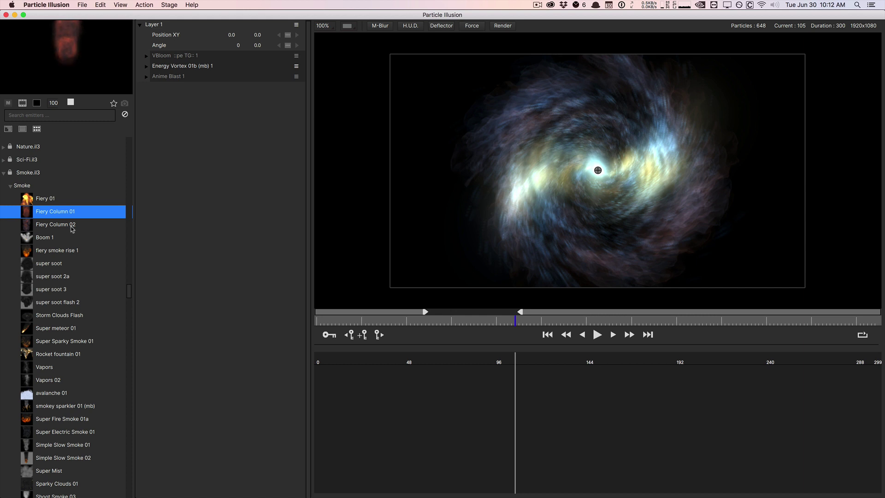
{"action": "key", "text": "Down"}
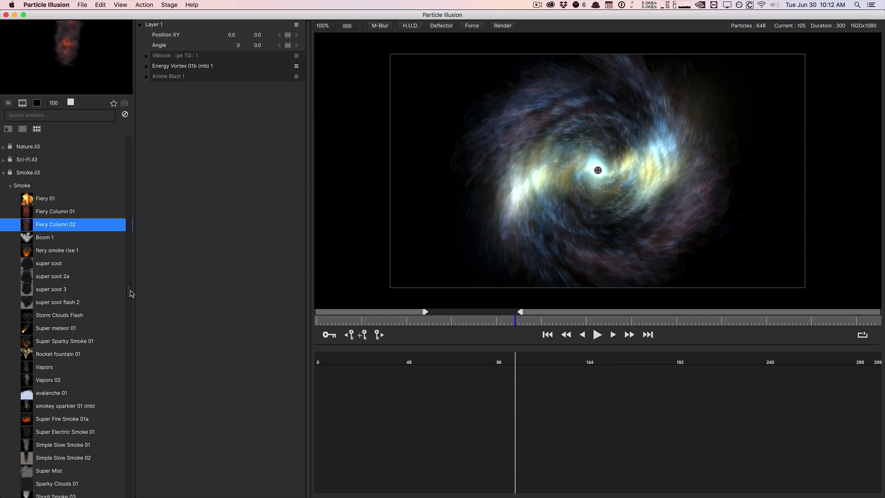
{"action": "scroll", "coordinate": [131, 292], "scroll_direction": "down", "scroll_amount": 5}
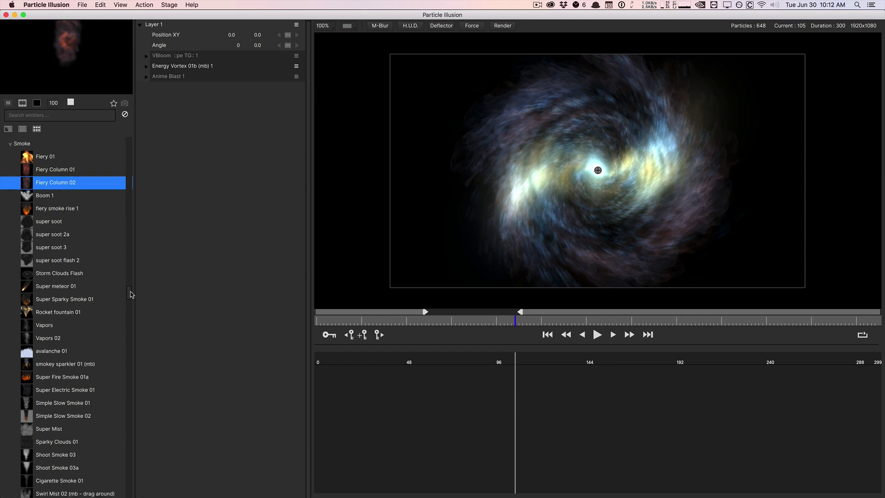
{"action": "left_click", "coordinate": [81, 295]}
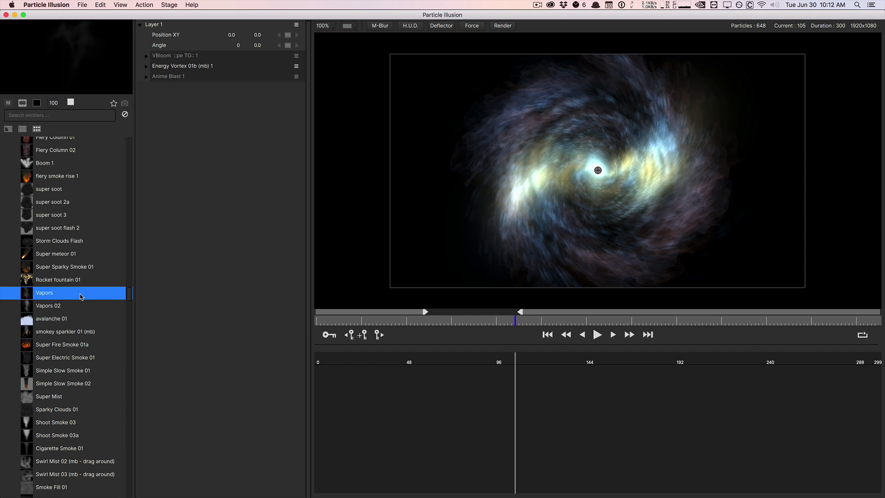
{"action": "left_click", "coordinate": [74, 255]}
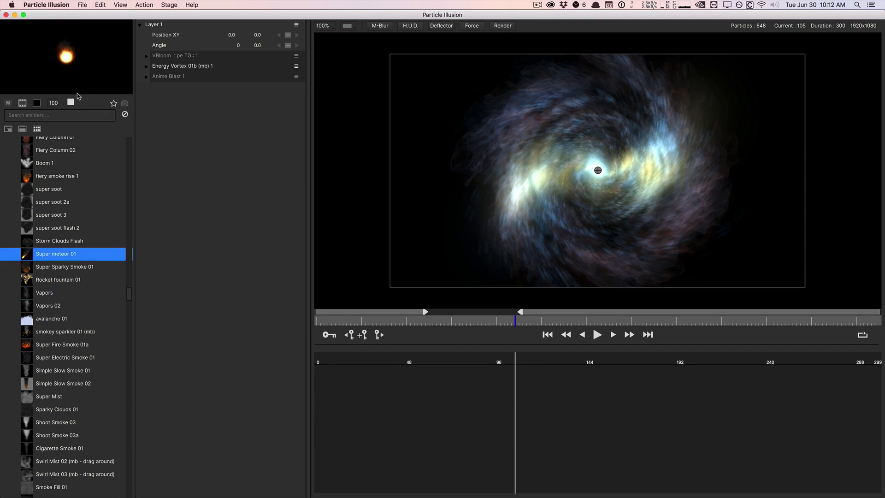
Step: Preview Simple Slow Smoke 01, Super Electric Smoke 01 and Swirl Mist 02
{"action": "scroll", "coordinate": [128, 301], "scroll_direction": "down", "scroll_amount": 4}
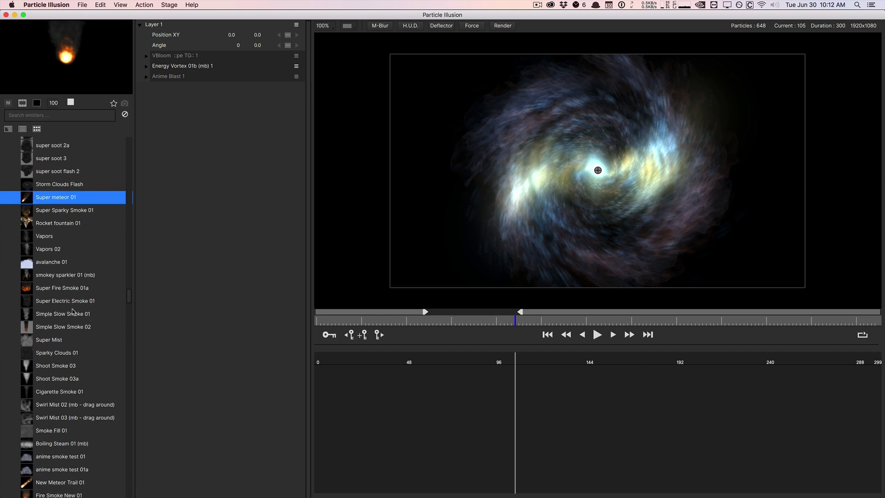
{"action": "left_click", "coordinate": [72, 312]}
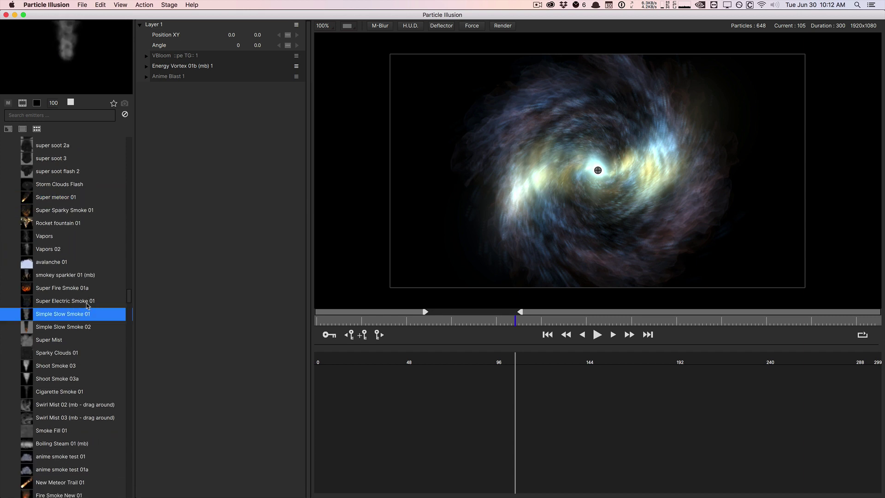
{"action": "left_click", "coordinate": [125, 299]}
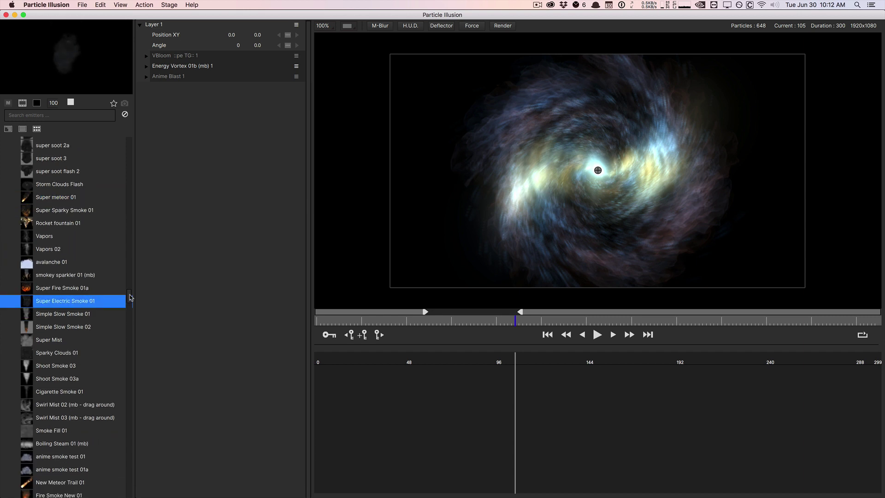
{"action": "scroll", "coordinate": [128, 300], "scroll_direction": "down", "scroll_amount": 4}
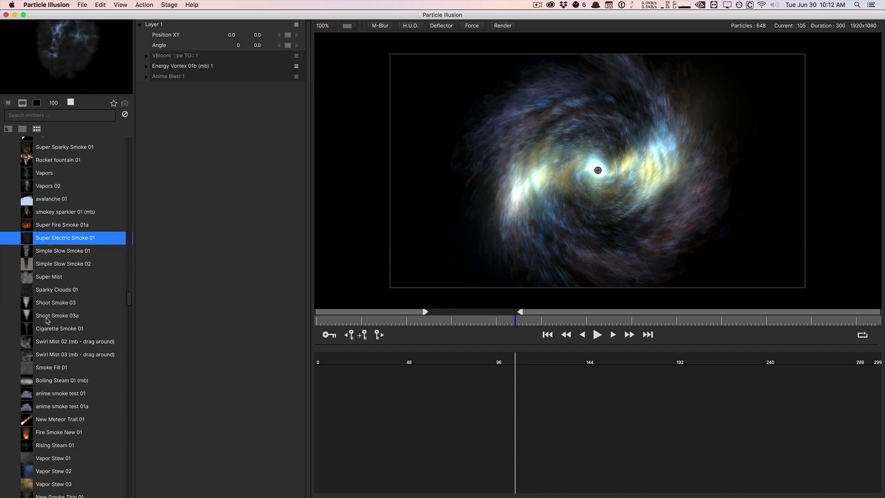
{"action": "left_click", "coordinate": [85, 341]}
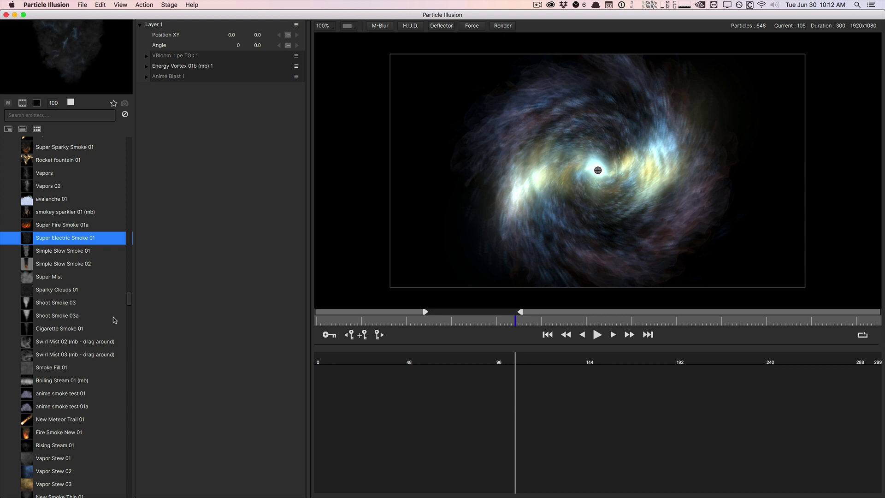
Step: Preview anime smoke test 01 and New Smoke Thin 02, ending on Smoke Bloom 02
{"action": "scroll", "coordinate": [129, 301], "scroll_direction": "down", "scroll_amount": 8}
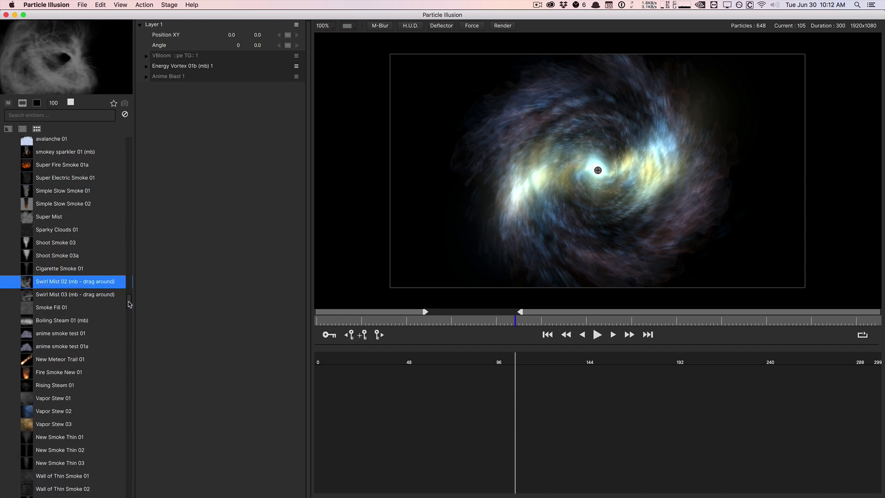
{"action": "left_click", "coordinate": [74, 265]}
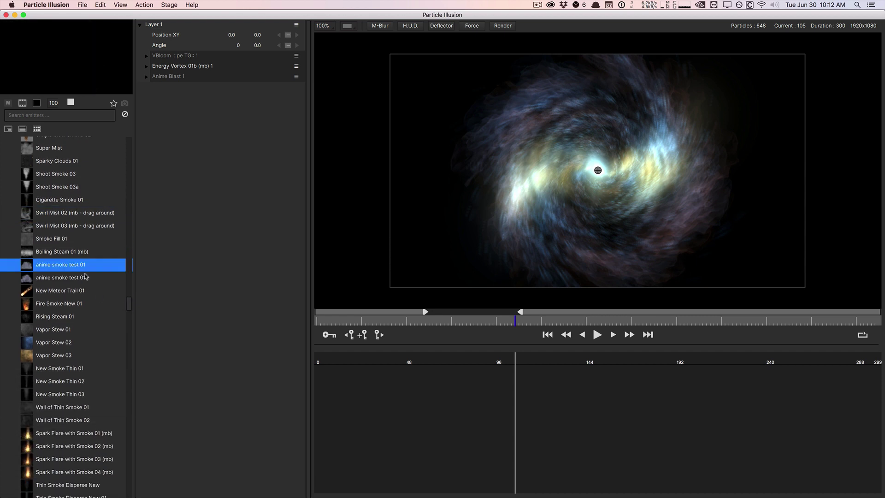
{"action": "scroll", "coordinate": [128, 302], "scroll_direction": "down", "scroll_amount": 5}
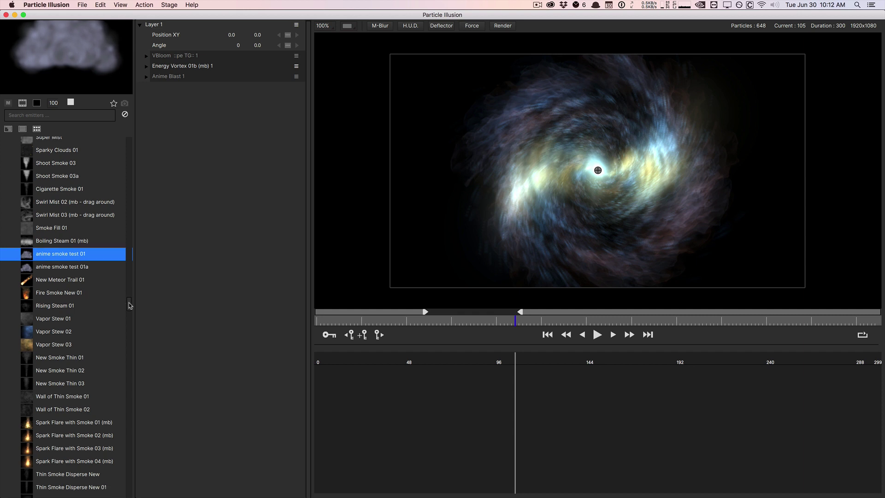
{"action": "left_click", "coordinate": [130, 305]}
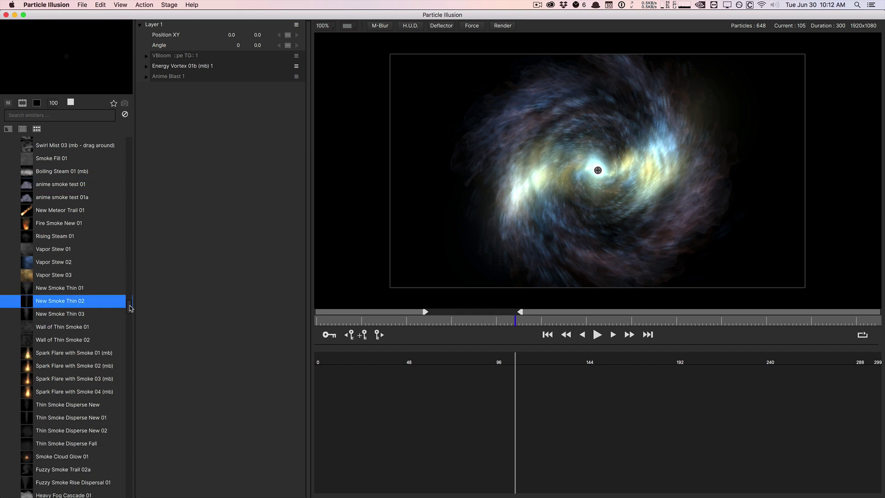
{"action": "left_click_drag", "start_coordinate": [129, 308], "coordinate": [129, 346]}
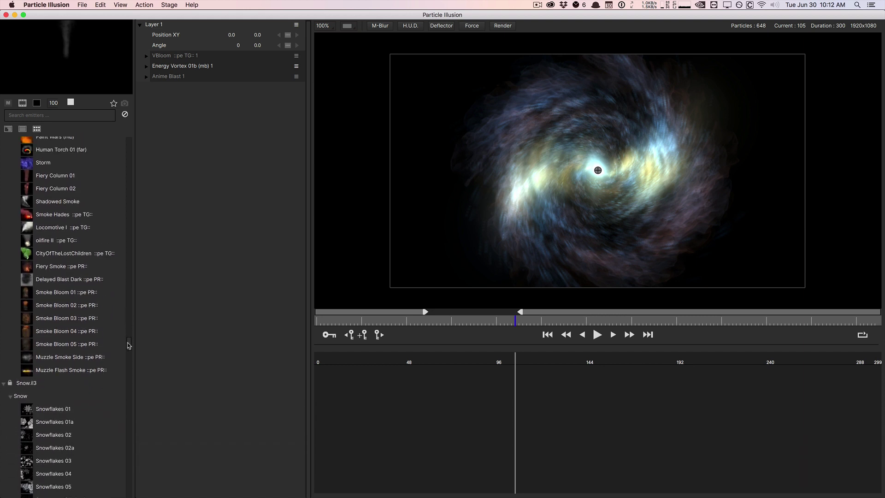
{"action": "left_click", "coordinate": [80, 305]}
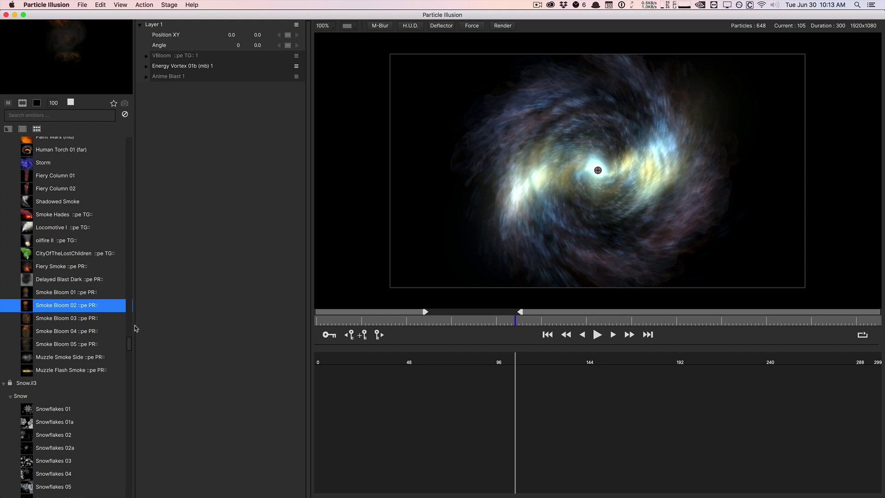
Step: Preview the Snowflakes 01, 01a, 02 and 02a emitters
{"action": "scroll", "coordinate": [130, 344], "scroll_direction": "down", "scroll_amount": 5}
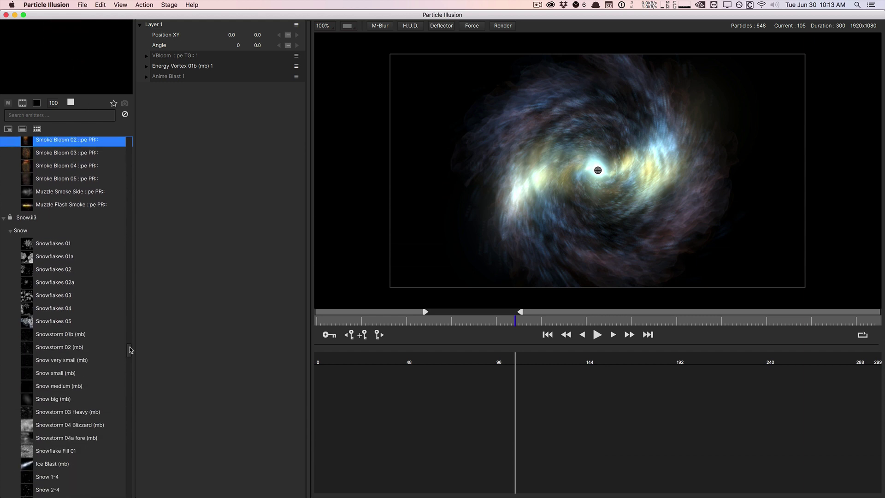
{"action": "left_click", "coordinate": [62, 240]}
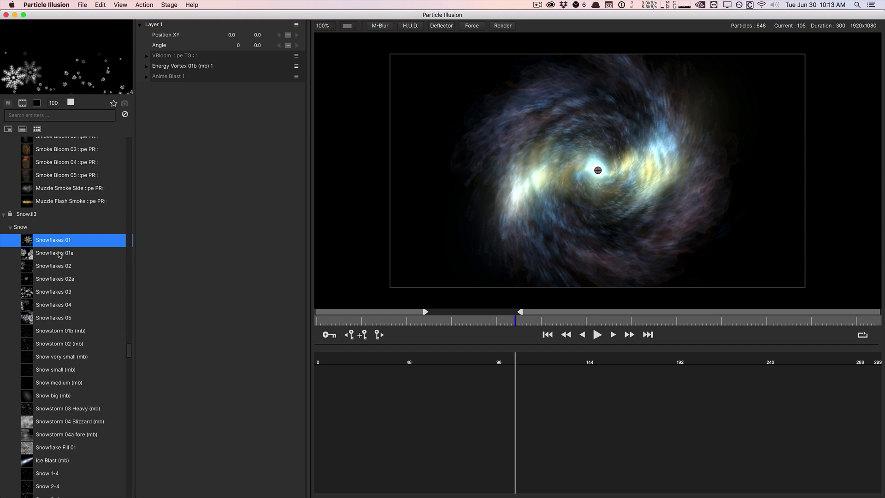
{"action": "left_click", "coordinate": [59, 257]}
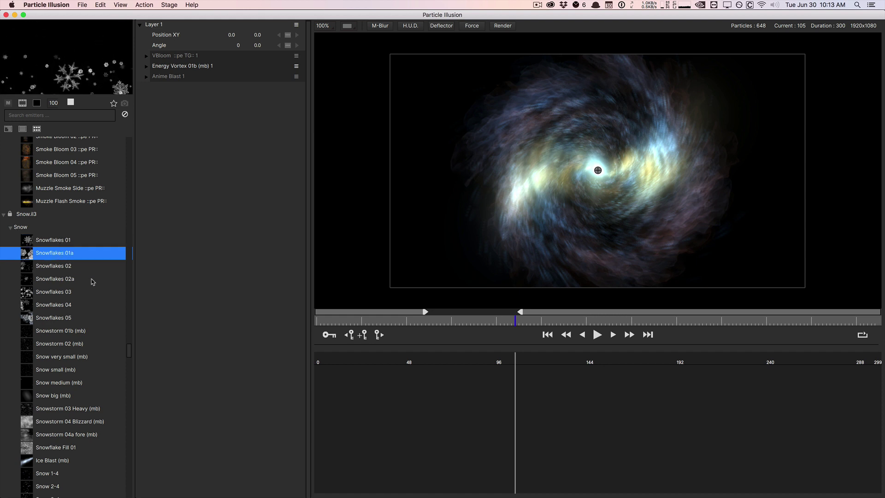
{"action": "scroll", "coordinate": [129, 351], "scroll_direction": "down", "scroll_amount": 1}
{"action": "scroll", "coordinate": [130, 354], "scroll_direction": "down", "scroll_amount": 1}
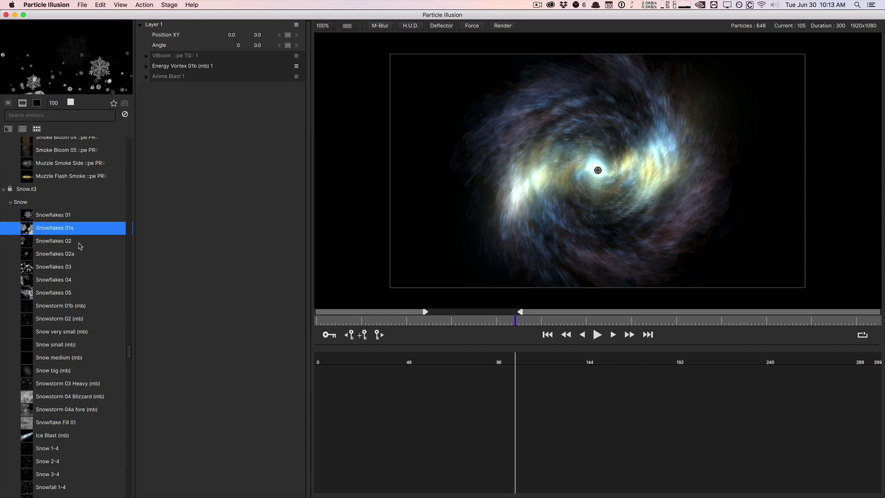
{"action": "left_click", "coordinate": [105, 242]}
{"action": "left_click", "coordinate": [83, 256]}
Step: Preview Snowflakes 03, Snowflakes 05 and Snowstorm 04 Blizzard (mb), ending on Artic Ball
{"action": "left_click", "coordinate": [85, 267]}
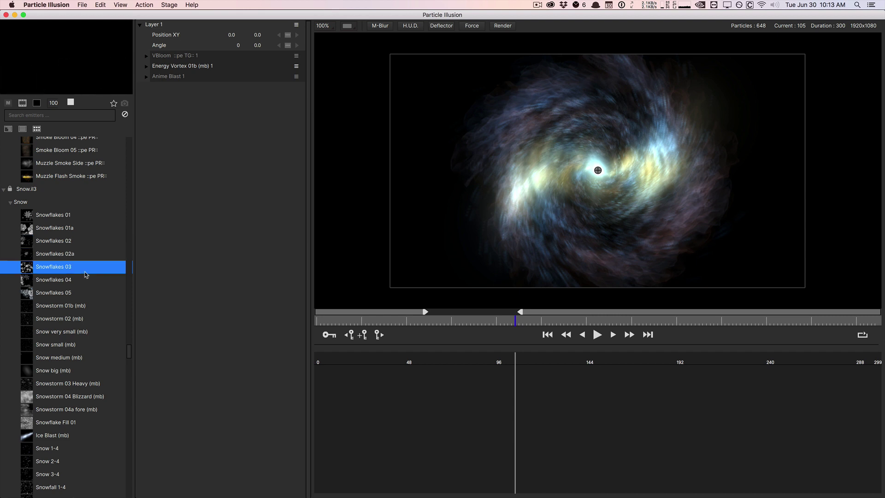
{"action": "left_click", "coordinate": [86, 293]}
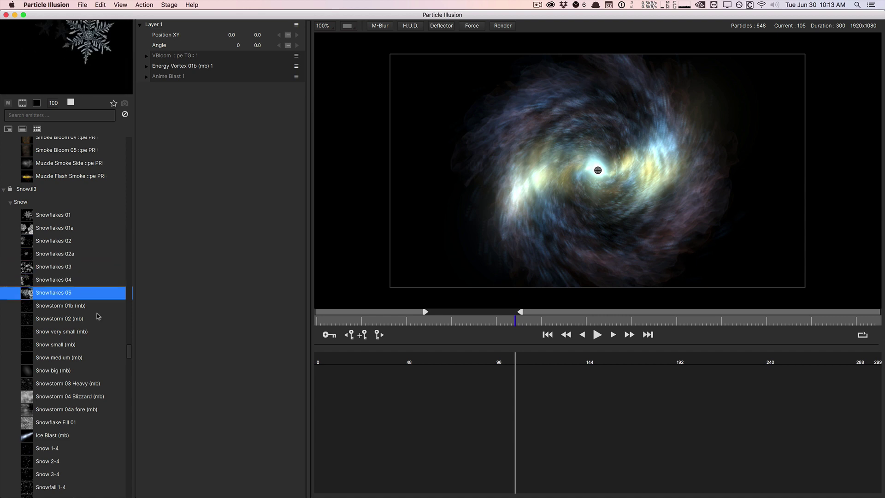
{"action": "scroll", "coordinate": [130, 354], "scroll_direction": "down", "scroll_amount": 3}
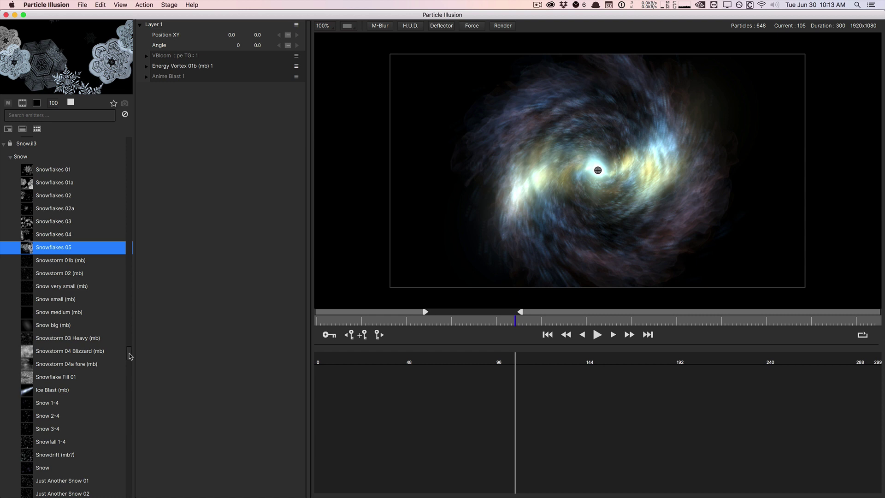
{"action": "left_click", "coordinate": [94, 352]}
{"action": "left_click_drag", "start_coordinate": [130, 357], "coordinate": [131, 377]}
{"action": "left_click", "coordinate": [87, 336]}
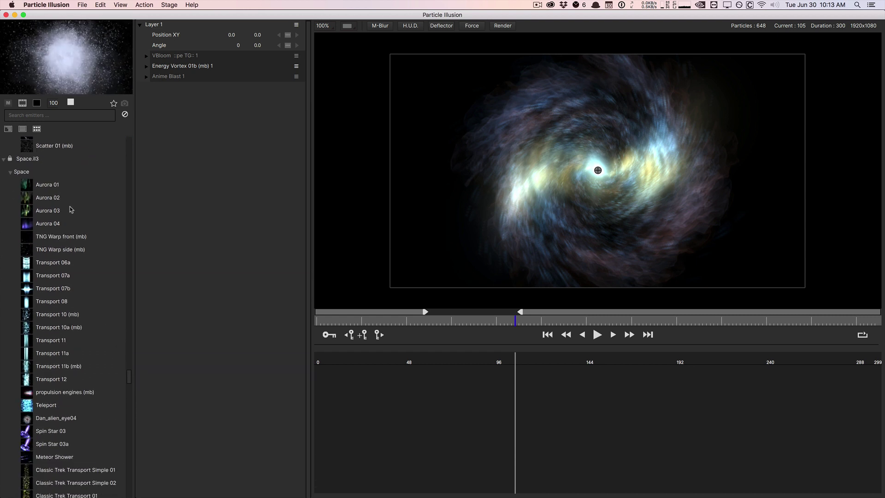
{"action": "left_click", "coordinate": [61, 185]}
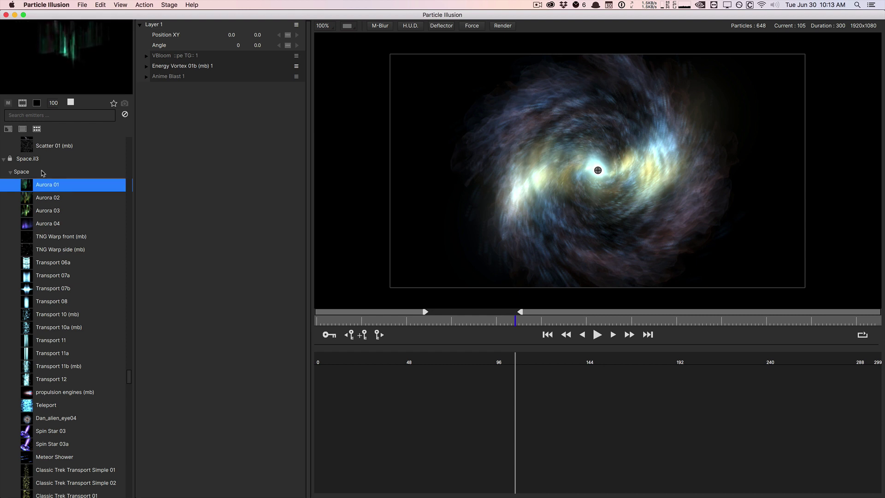
{"action": "left_click", "coordinate": [55, 225]}
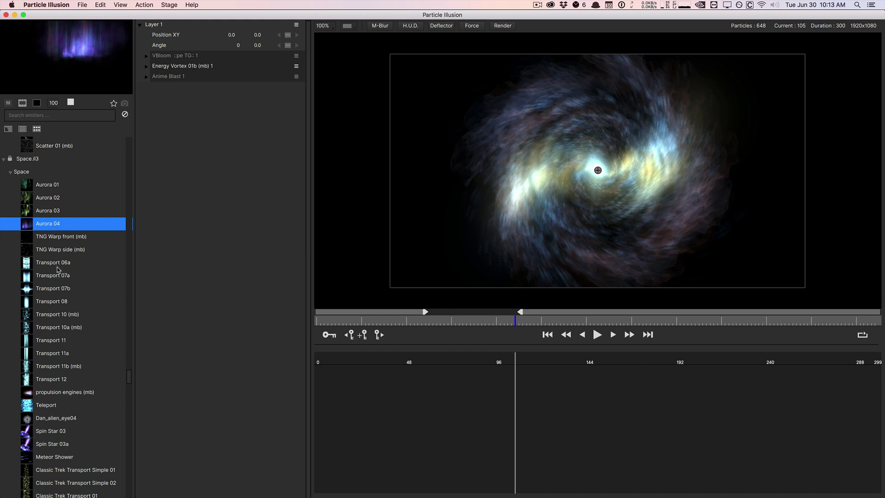
{"action": "scroll", "coordinate": [131, 382], "scroll_direction": "down", "scroll_amount": 6}
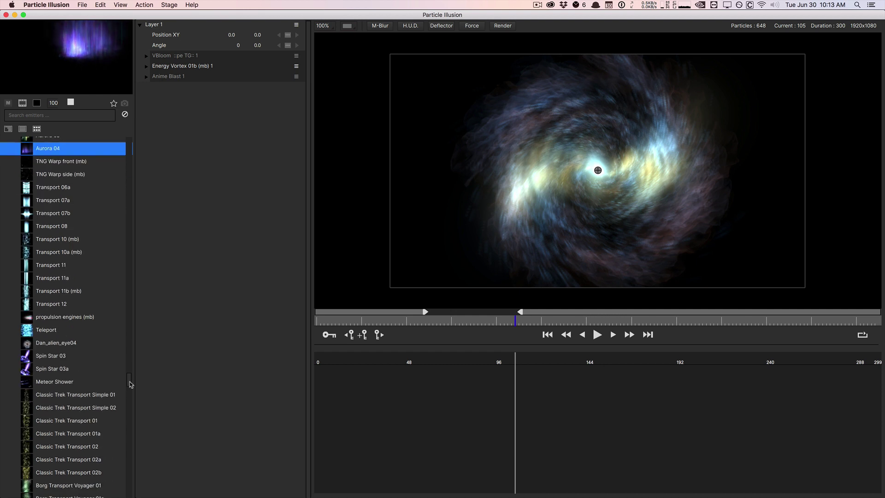
{"action": "left_click", "coordinate": [69, 353]}
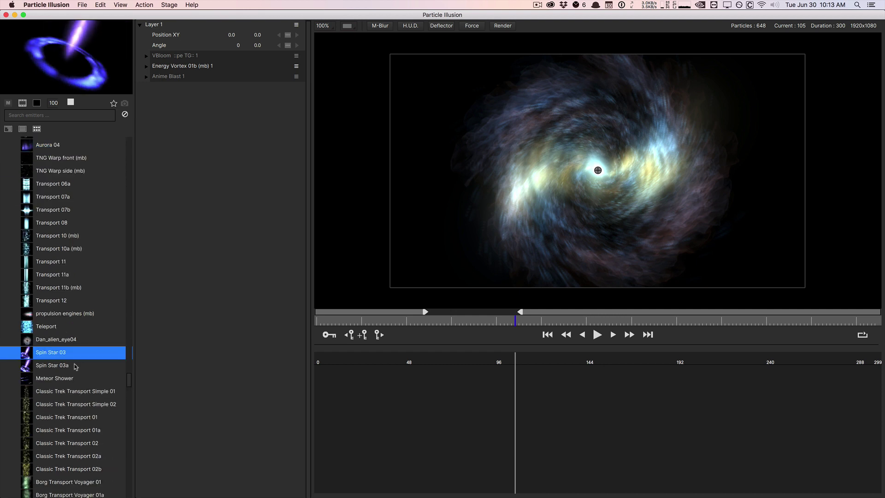
{"action": "left_click", "coordinate": [118, 379]}
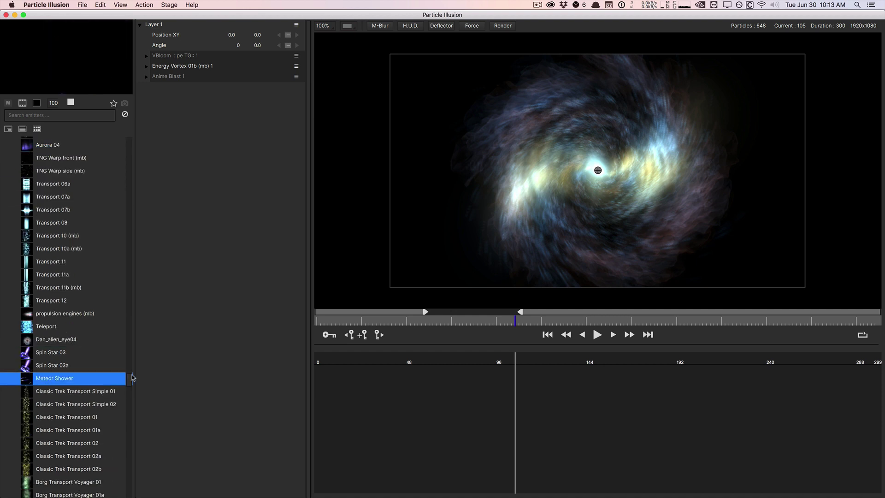
{"action": "scroll", "coordinate": [130, 376], "scroll_direction": "down", "scroll_amount": 10}
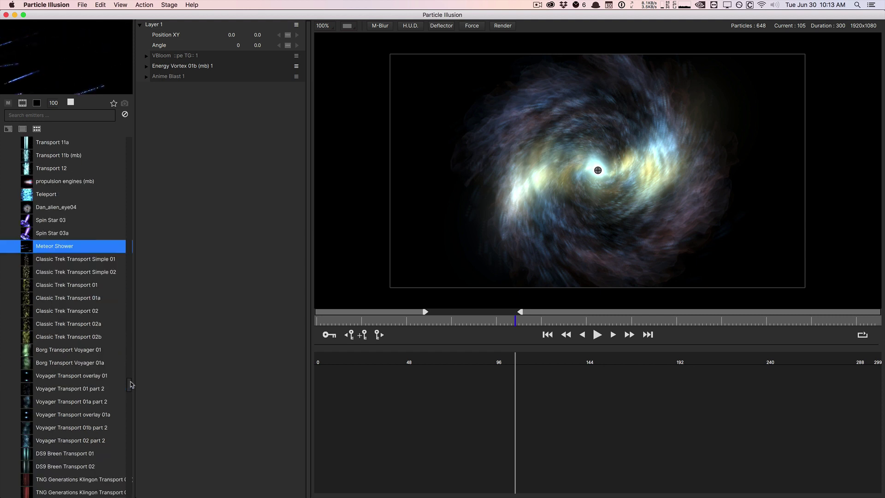
{"action": "left_click", "coordinate": [88, 324]}
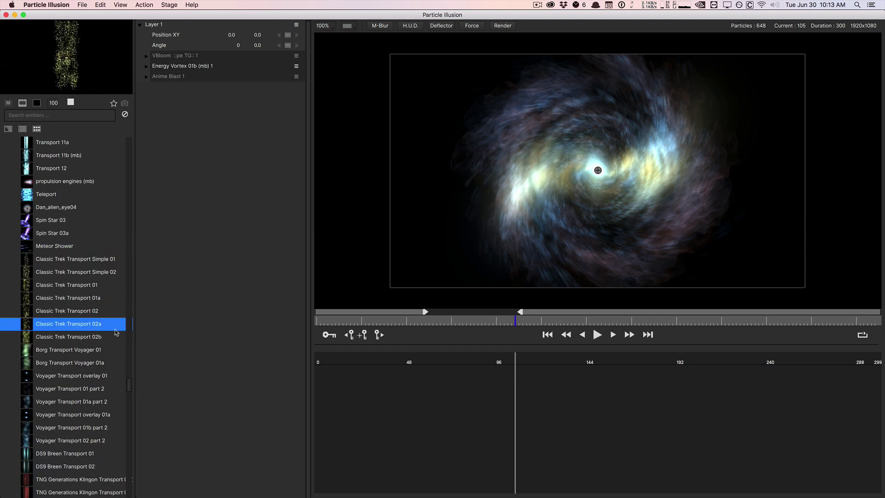
{"action": "key", "text": "Up"}
{"action": "key", "text": "Up"}
{"action": "key", "text": "Up"}
{"action": "scroll", "coordinate": [125, 378], "scroll_direction": "down", "scroll_amount": 6}
{"action": "left_click", "coordinate": [121, 375]}
{"action": "scroll", "coordinate": [129, 392], "scroll_direction": "down", "scroll_amount": 11}
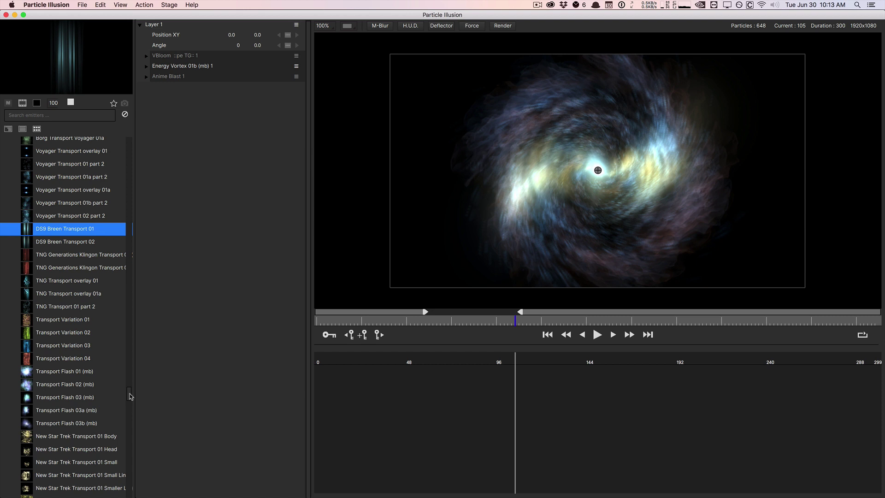
{"action": "scroll", "coordinate": [130, 398], "scroll_direction": "down", "scroll_amount": 5}
{"action": "left_click", "coordinate": [90, 383]}
{"action": "scroll", "coordinate": [130, 412], "scroll_direction": "down", "scroll_amount": 10}
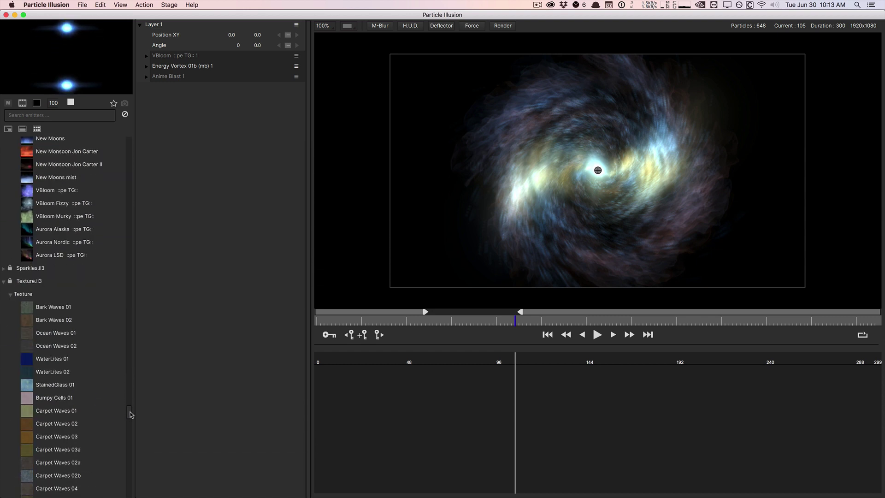
{"action": "scroll", "coordinate": [130, 413], "scroll_direction": "down", "scroll_amount": 5}
{"action": "left_click", "coordinate": [92, 326]}
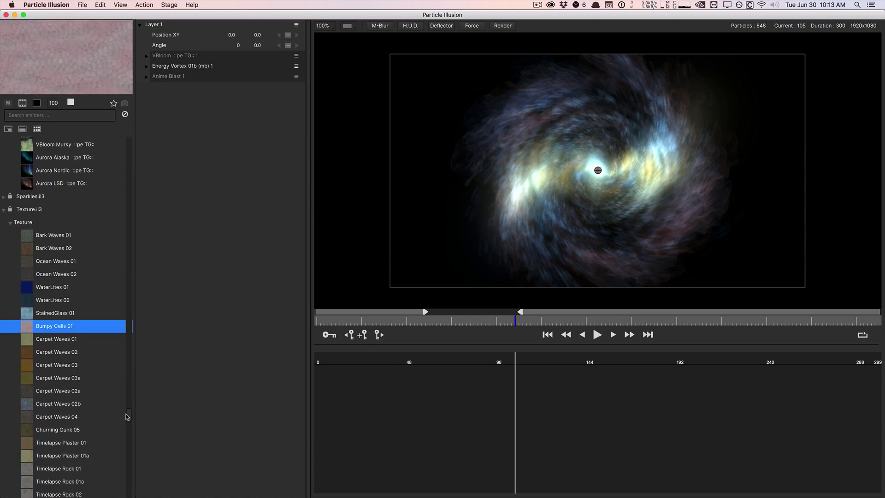
{"action": "scroll", "coordinate": [126, 417], "scroll_direction": "down", "scroll_amount": 15}
{"action": "left_click_drag", "start_coordinate": [128, 436], "coordinate": [129, 440]}
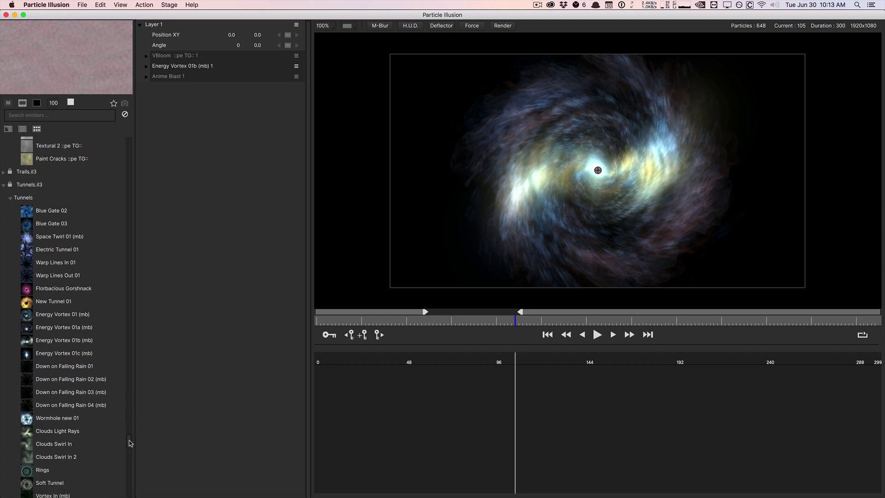
{"action": "left_click", "coordinate": [77, 328]}
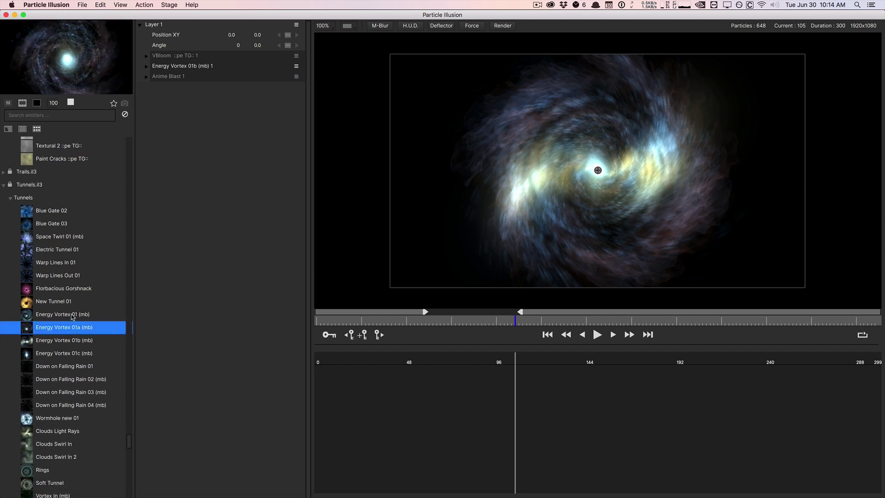
{"action": "left_click", "coordinate": [72, 317]}
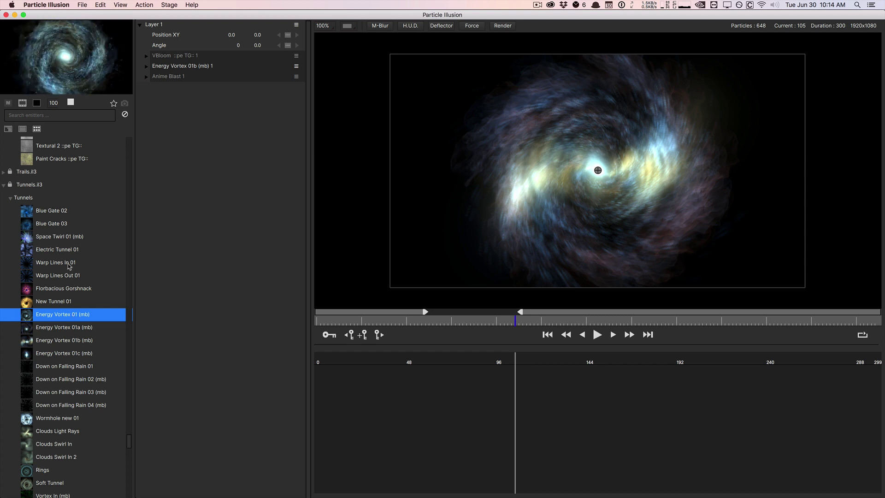
{"action": "left_click", "coordinate": [65, 214]}
{"action": "scroll", "coordinate": [131, 436], "scroll_direction": "down", "scroll_amount": 5}
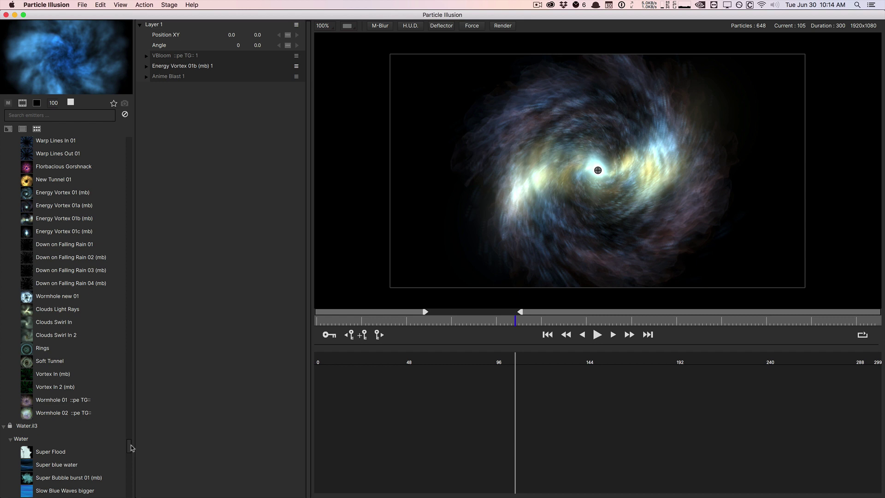
{"action": "left_click", "coordinate": [82, 397]}
{"action": "left_click_drag", "start_coordinate": [129, 446], "coordinate": [129, 458]}
{"action": "left_click", "coordinate": [58, 301]}
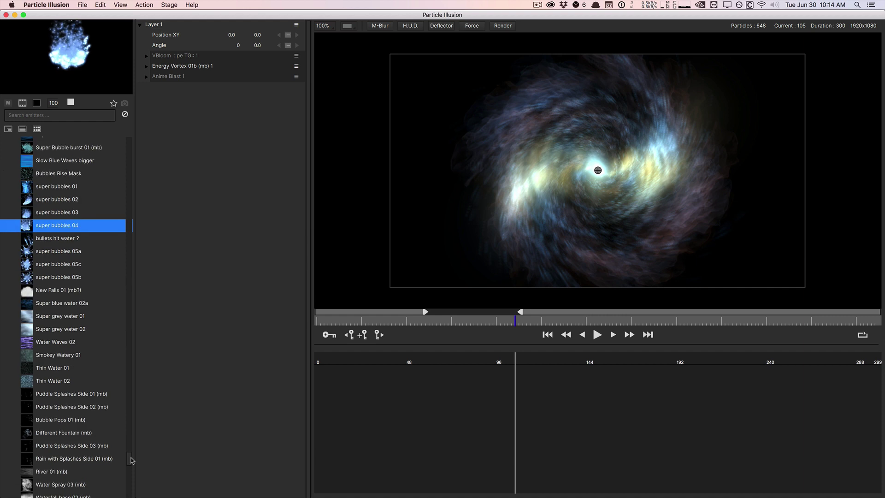
{"action": "left_click", "coordinate": [83, 379]}
{"action": "left_click", "coordinate": [81, 429]}
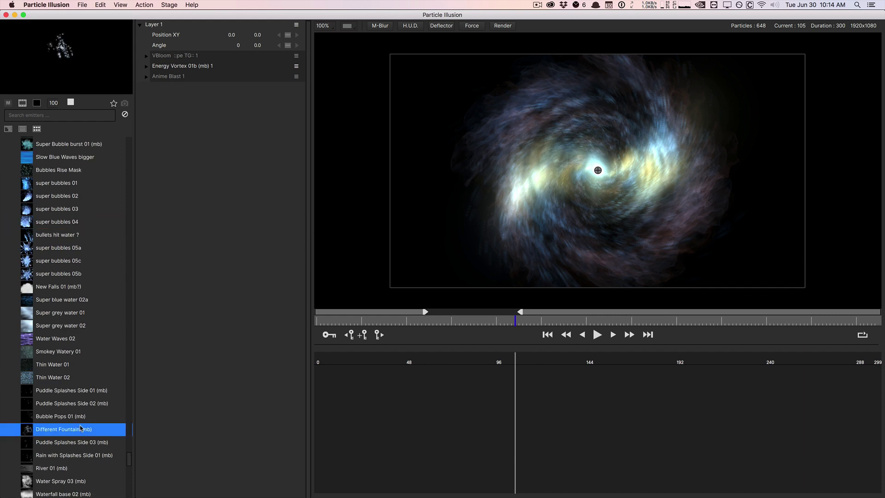
{"action": "left_click", "coordinate": [81, 417]}
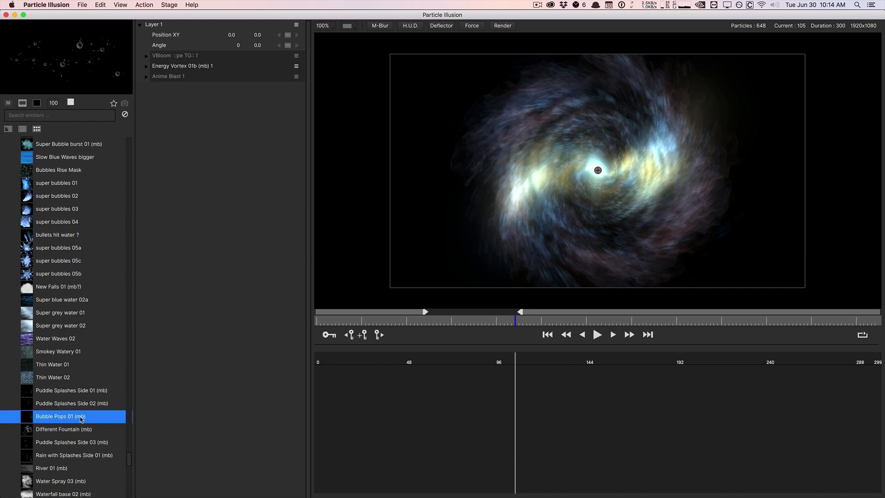
{"action": "left_click", "coordinate": [81, 404]}
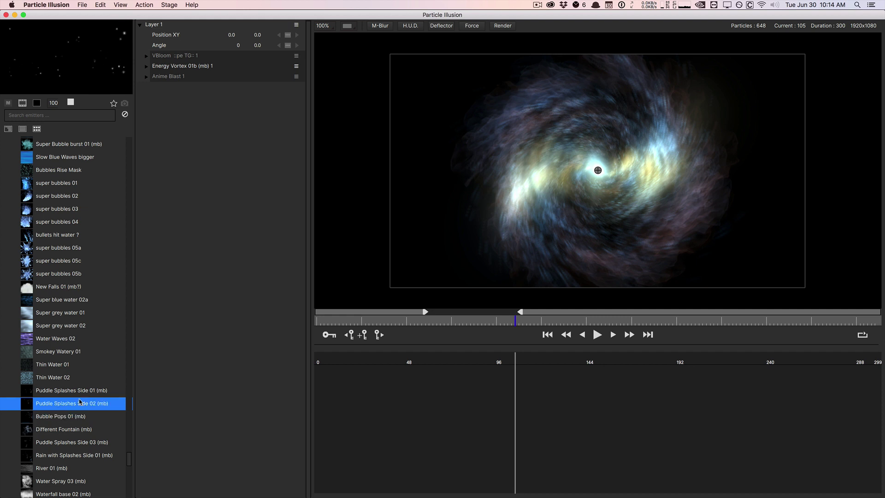
{"action": "left_click", "coordinate": [79, 379]}
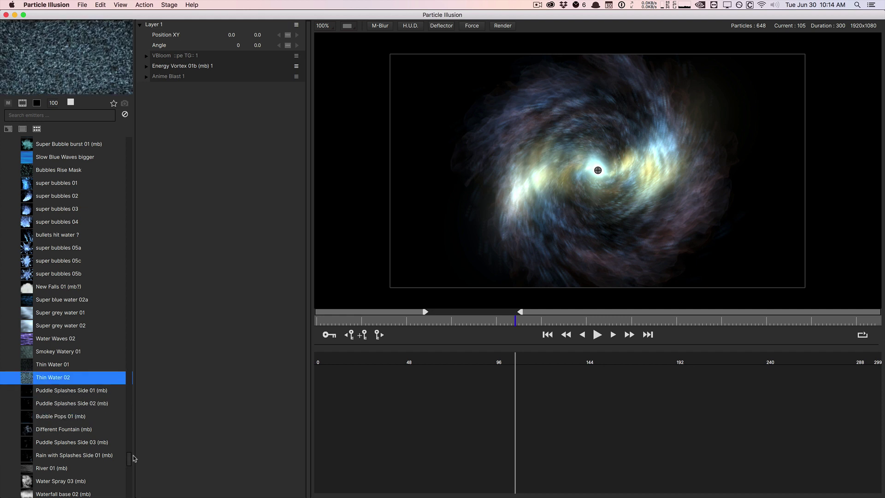
{"action": "scroll", "coordinate": [129, 459], "scroll_direction": "down", "scroll_amount": 5}
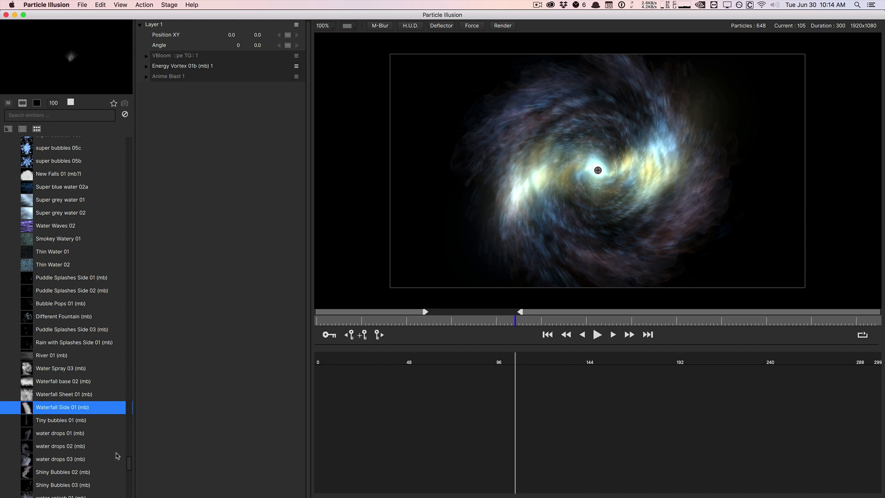
{"action": "left_click_drag", "start_coordinate": [128, 463], "coordinate": [129, 469]}
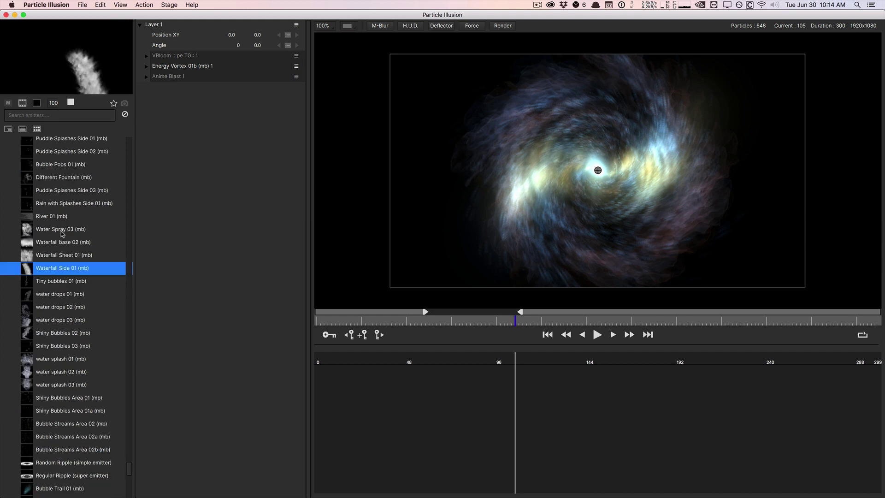
{"action": "left_click", "coordinate": [62, 232]}
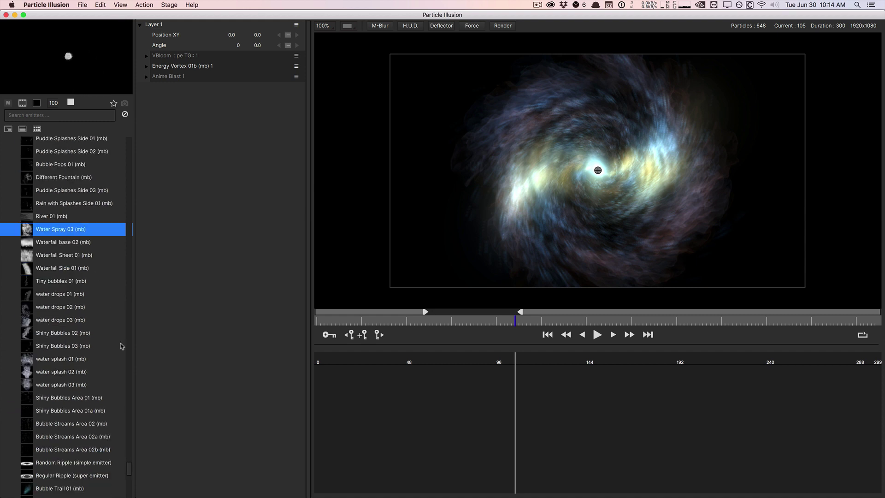
{"action": "left_click", "coordinate": [90, 373]}
{"action": "mouse_move", "coordinate": [131, 466]}
{"action": "left_mouse_down"}
{"action": "mouse_move", "coordinate": [131, 494]}
{"action": "mouse_move", "coordinate": [130, 404]}
{"action": "left_mouse_up"}
Step: Add VBloom Fizzy to Layer 1, disable Energy Vortex 01b, and start VBloom Fizzy at frame 0
{"action": "left_click", "coordinate": [81, 421]}
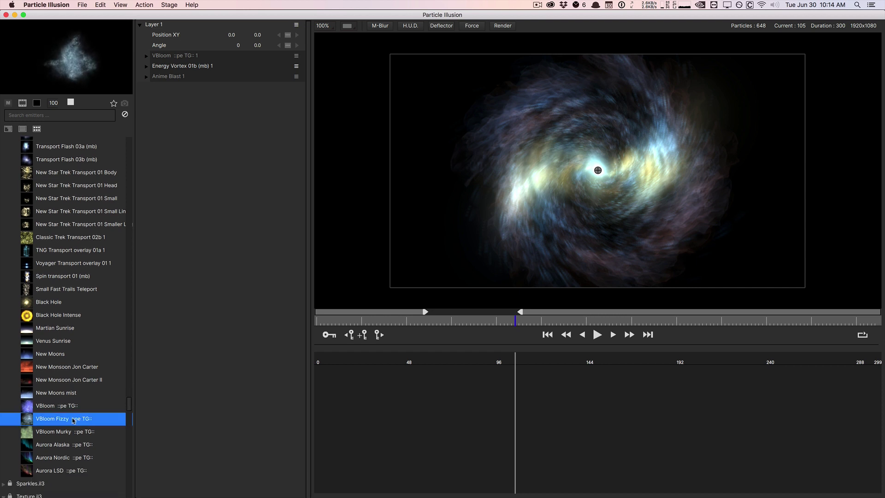
{"action": "left_click_drag", "start_coordinate": [74, 421], "coordinate": [254, 418]}
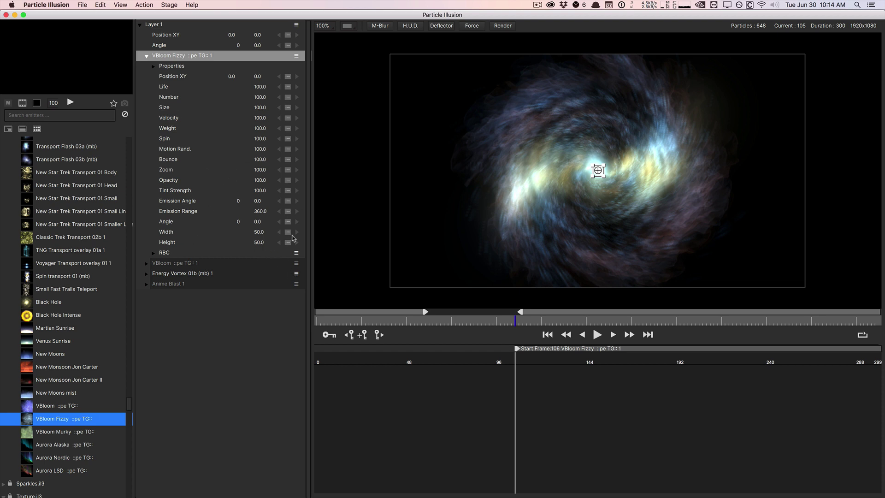
{"action": "left_click", "coordinate": [297, 275]}
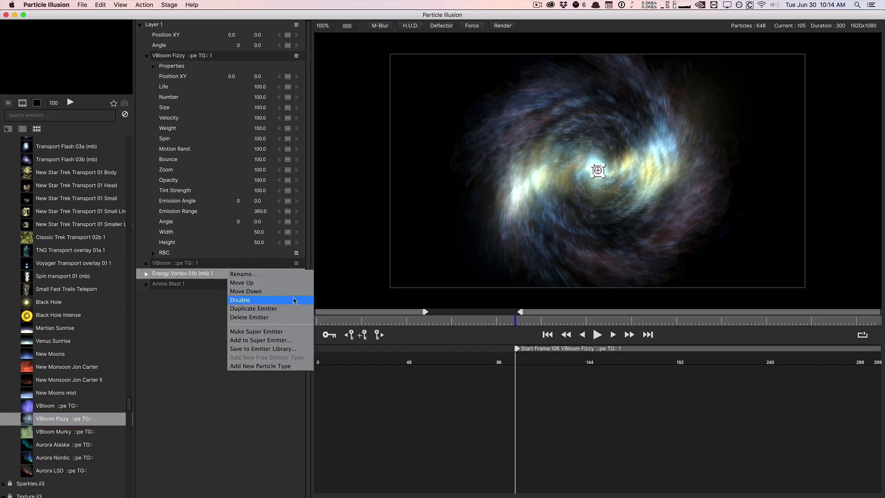
{"action": "left_click", "coordinate": [298, 301]}
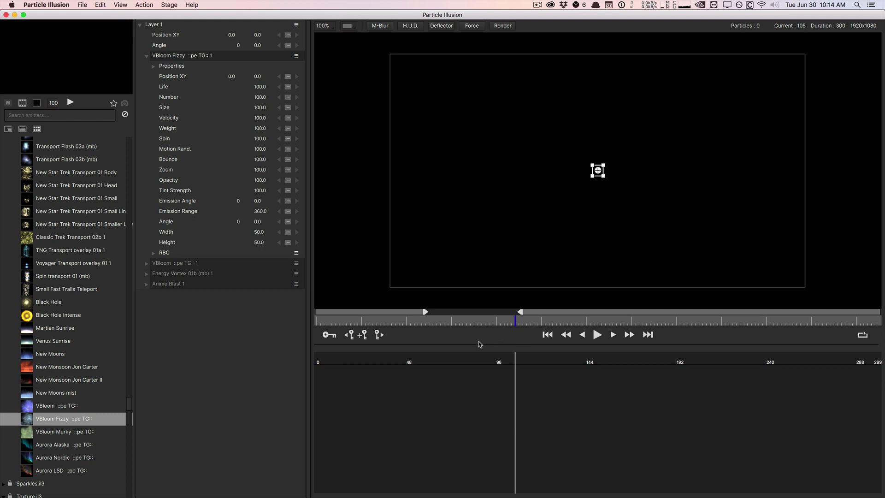
{"action": "left_click", "coordinate": [180, 56]}
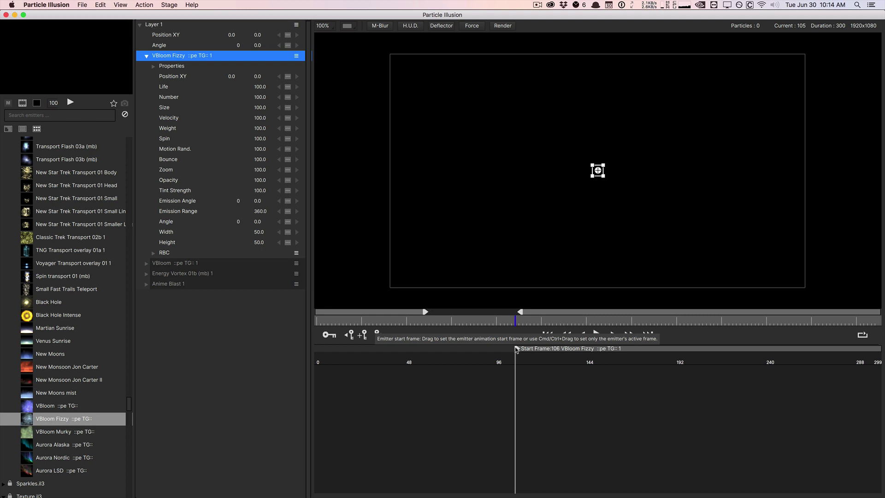
{"action": "left_click_drag", "start_coordinate": [516, 351], "coordinate": [317, 351]}
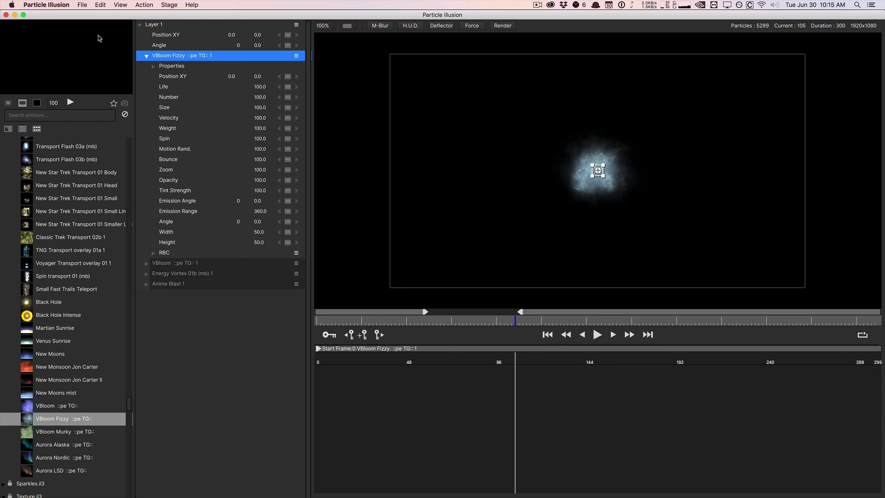
Step: Replay the animation from frame 0, stop it, and raise VBloom Fizzy's Zoom to 164.2
{"action": "left_click", "coordinate": [547, 335]}
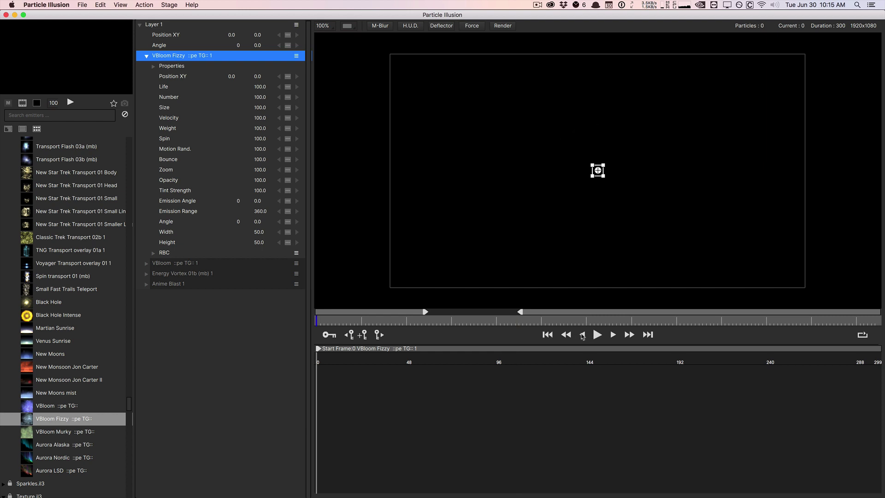
{"action": "left_click", "coordinate": [597, 335]}
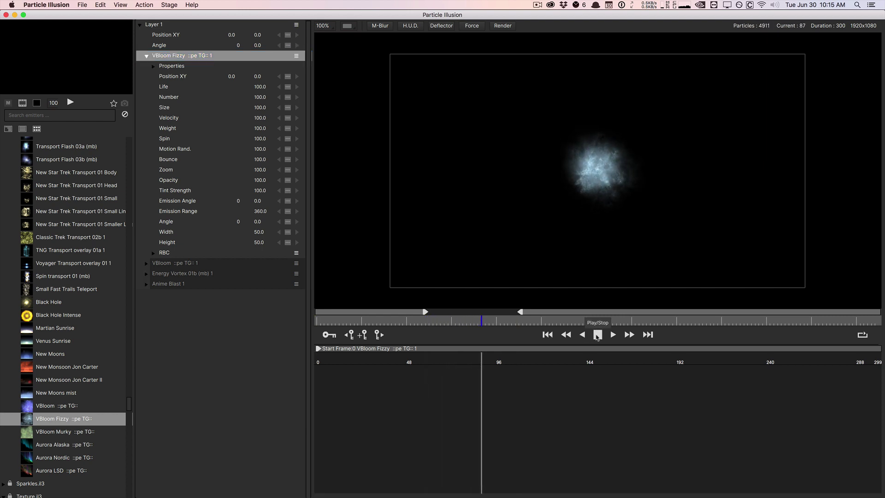
{"action": "left_click", "coordinate": [598, 335]}
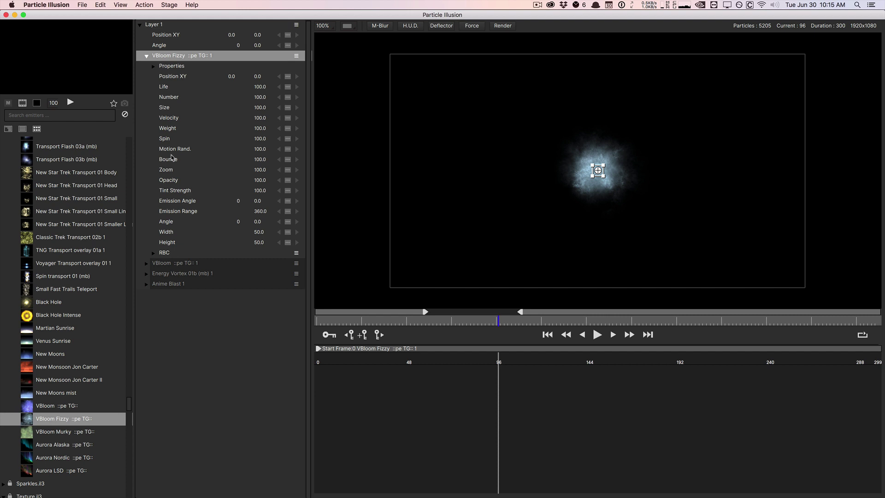
{"action": "left_click_drag", "start_coordinate": [259, 173], "coordinate": [257, 172]}
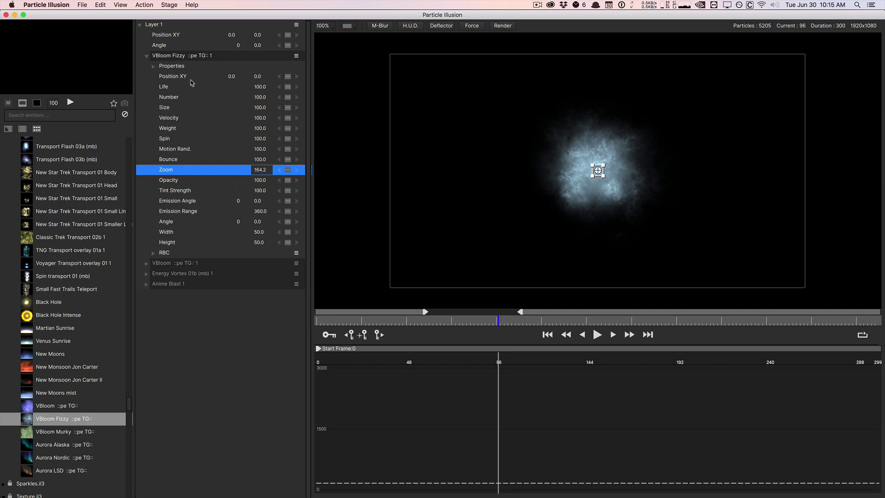
Step: Set VBloom Fizzy's emitter shape to Point
{"action": "left_click", "coordinate": [154, 67]}
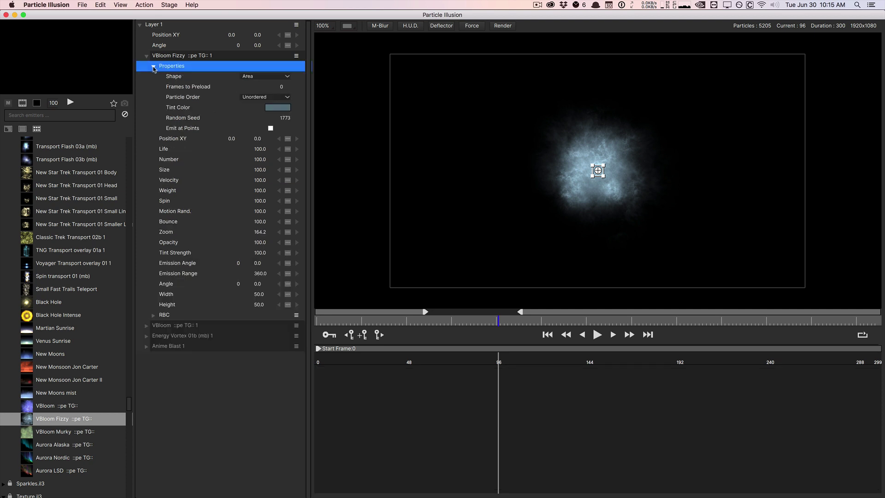
{"action": "left_click", "coordinate": [252, 78]}
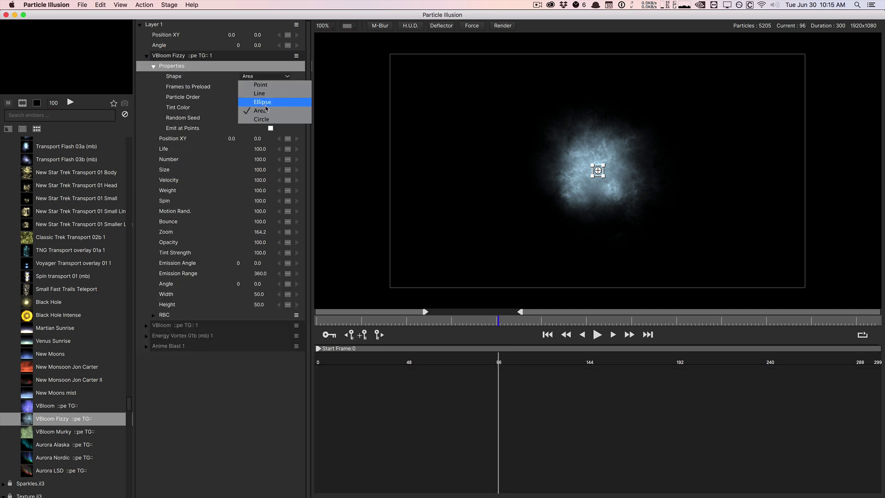
{"action": "left_click", "coordinate": [261, 86]}
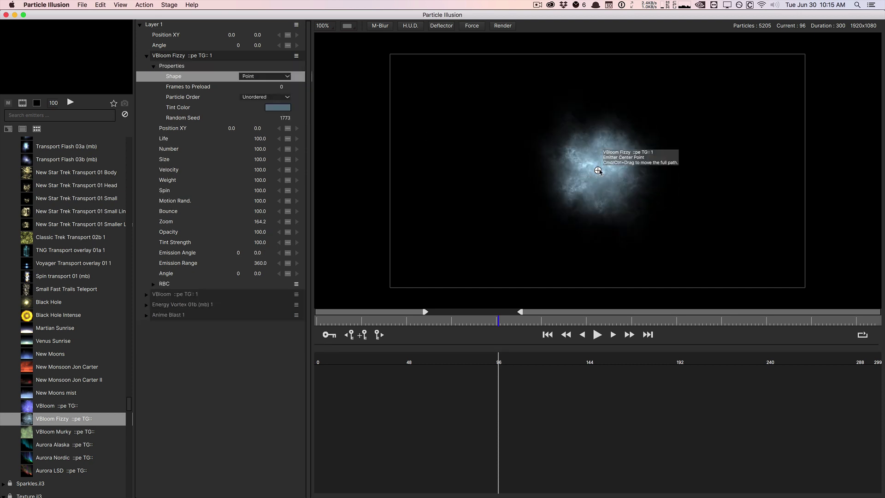
Step: Place the emitter at 141, 25, just right of the frame centre
{"action": "left_click_drag", "start_coordinate": [598, 170], "coordinate": [488, 175]}
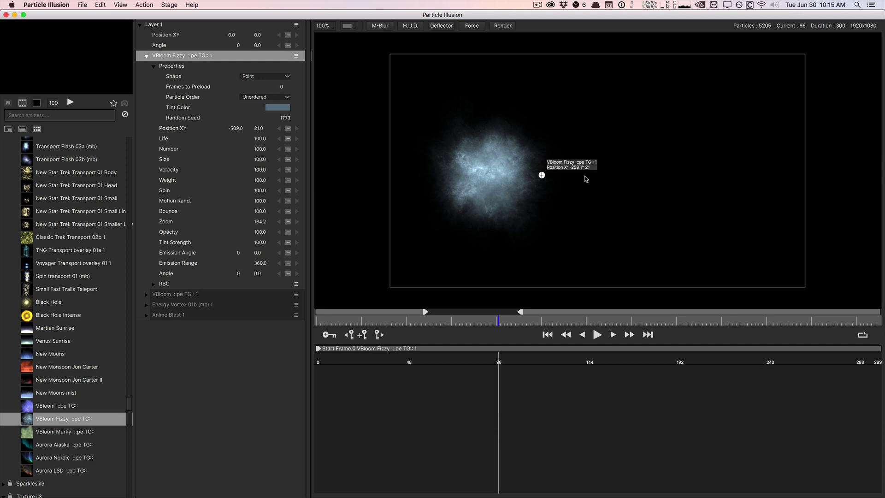
{"action": "left_click", "coordinate": [628, 176]}
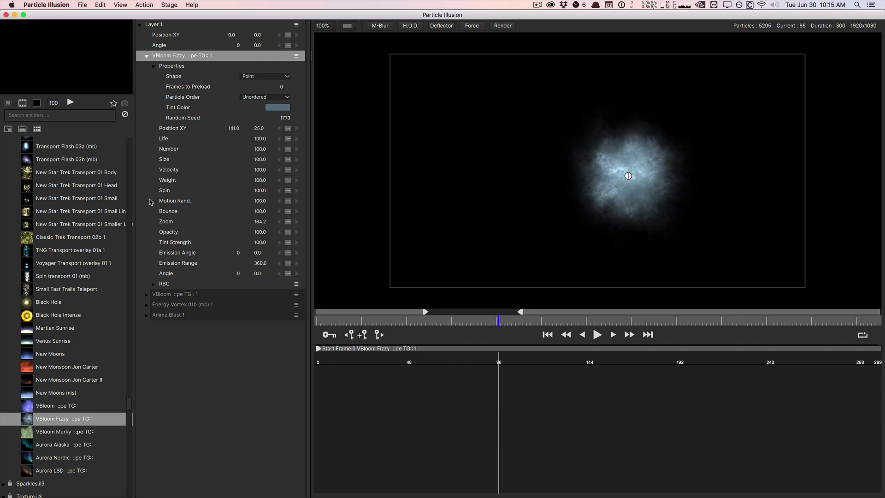
{"action": "left_click", "coordinate": [150, 284]}
Step: Review the RBC values: f-Life 30, f-Number 30, f-Velocity 50.8, f-Zoom Over Life 38.5
{"action": "scroll", "coordinate": [152, 287], "scroll_direction": "down", "scroll_amount": 10}
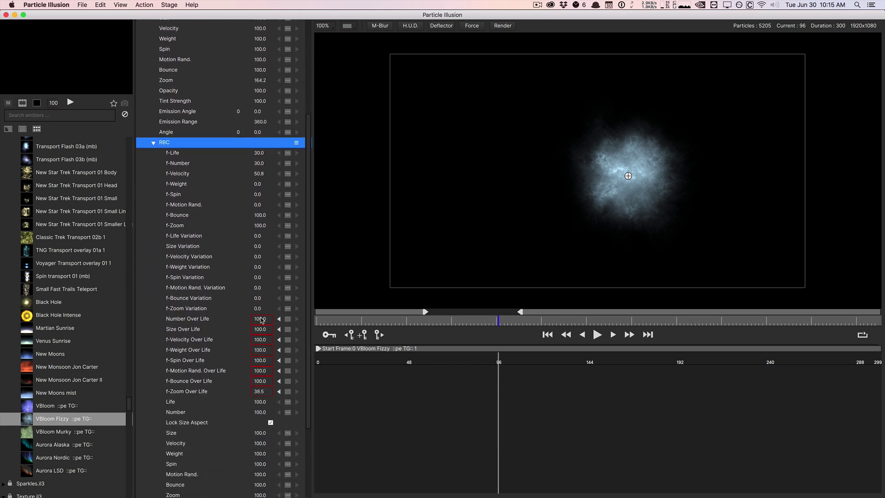
{"action": "scroll", "coordinate": [265, 368], "scroll_direction": "down", "scroll_amount": 5}
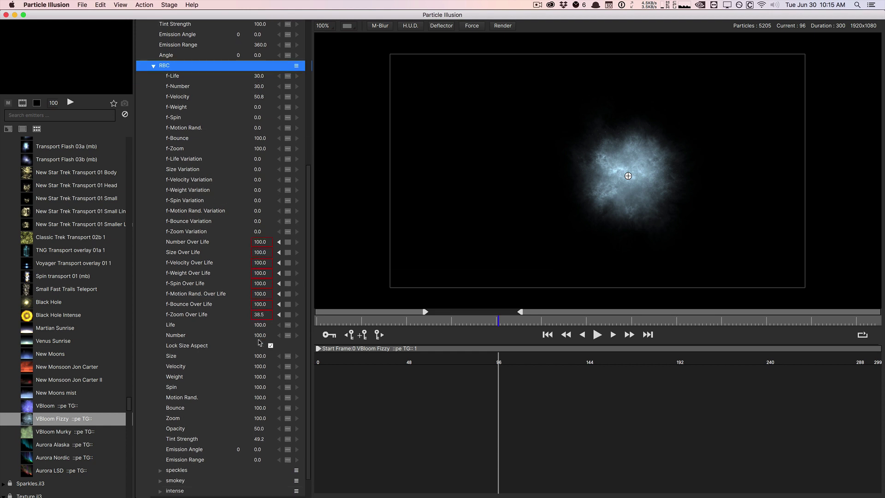
{"action": "scroll", "coordinate": [260, 342], "scroll_direction": "down", "scroll_amount": 1}
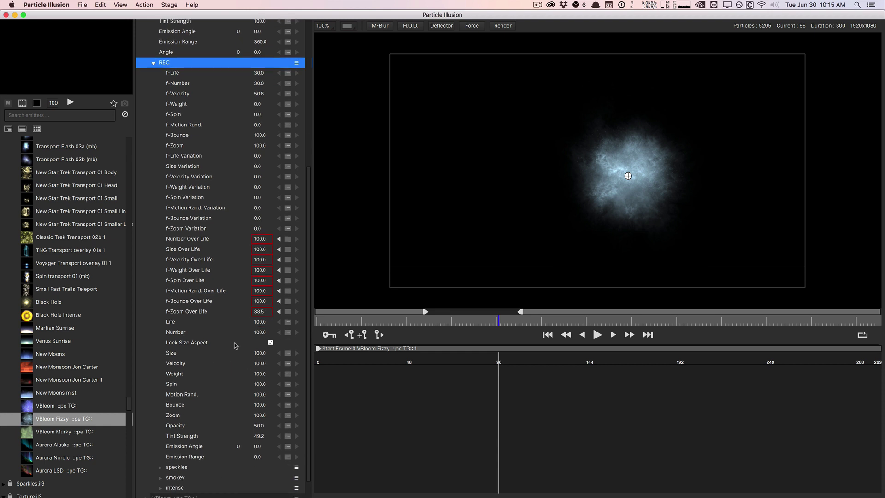
{"action": "scroll", "coordinate": [235, 346], "scroll_direction": "up", "scroll_amount": 13}
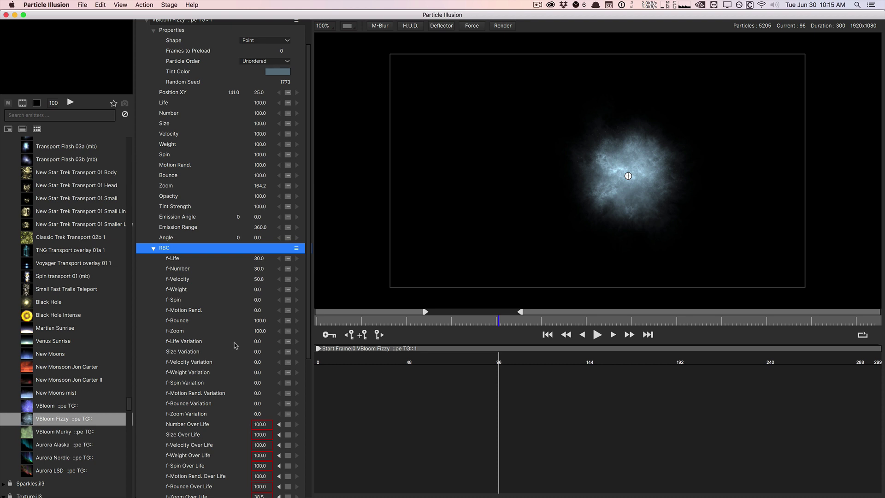
{"action": "scroll", "coordinate": [214, 348], "scroll_direction": "up", "scroll_amount": 3}
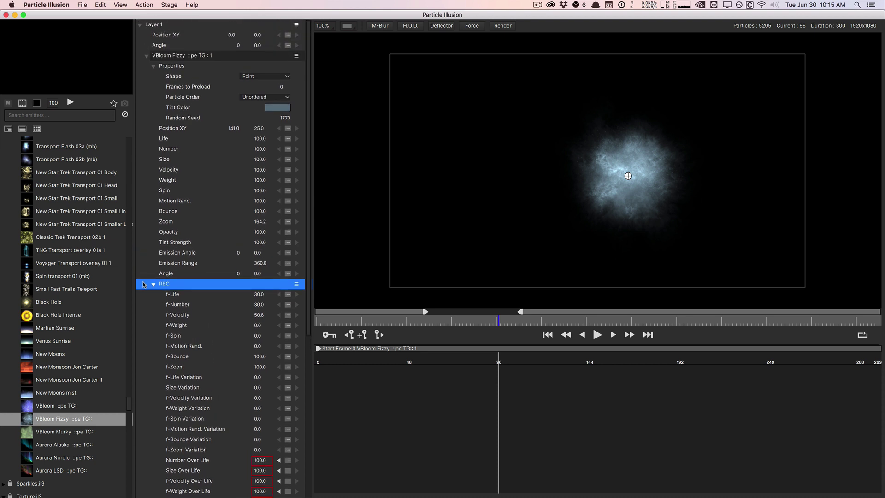
Step: Collapse the RBC group and play the smoke animation once, then stop it
{"action": "left_click", "coordinate": [144, 284]}
{"action": "left_click", "coordinate": [598, 334]}
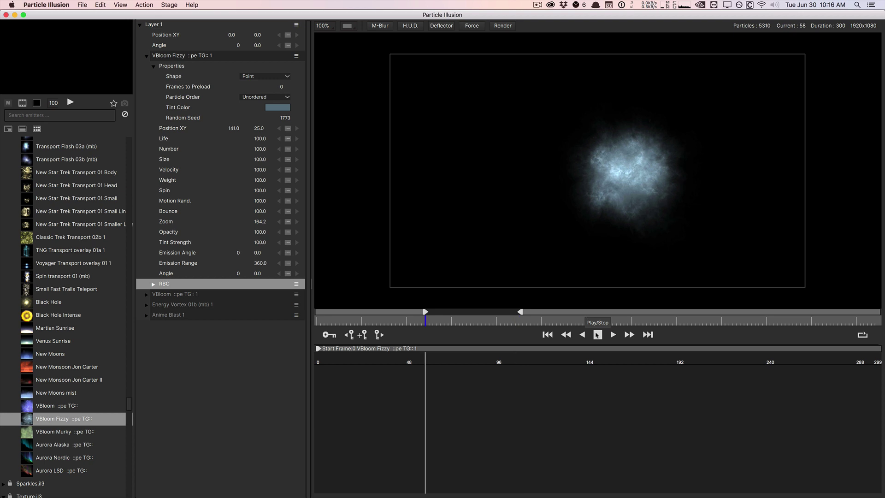
{"action": "left_click", "coordinate": [597, 335]}
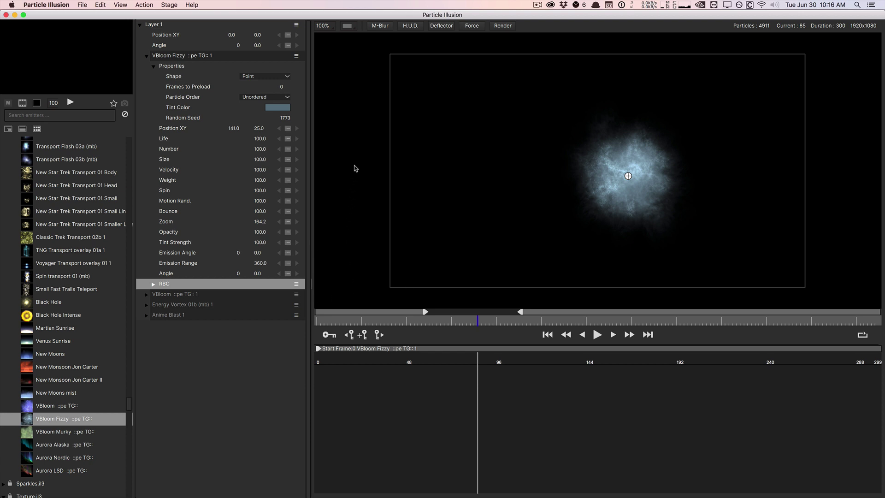
Step: Try 50% zoom and a checkerboard background, then revert to 100% over black
{"action": "left_click", "coordinate": [335, 28]}
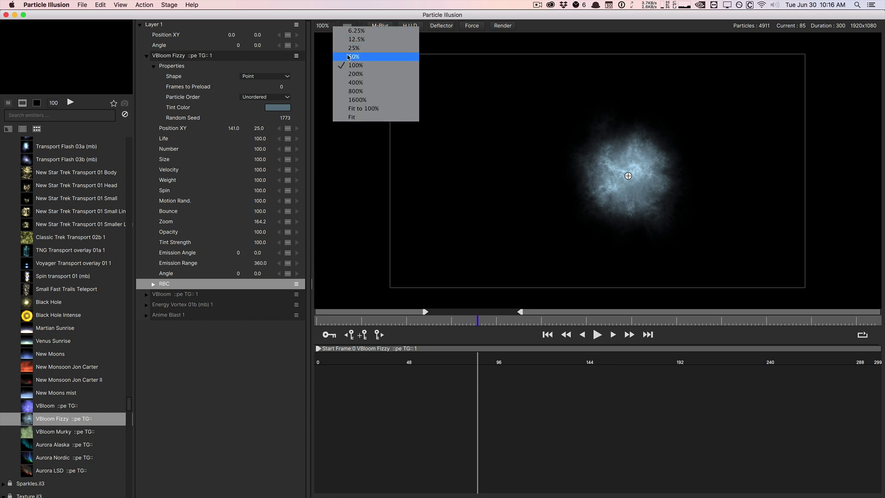
{"action": "left_click", "coordinate": [348, 57]}
{"action": "left_click", "coordinate": [334, 27]}
{"action": "left_click", "coordinate": [344, 66]}
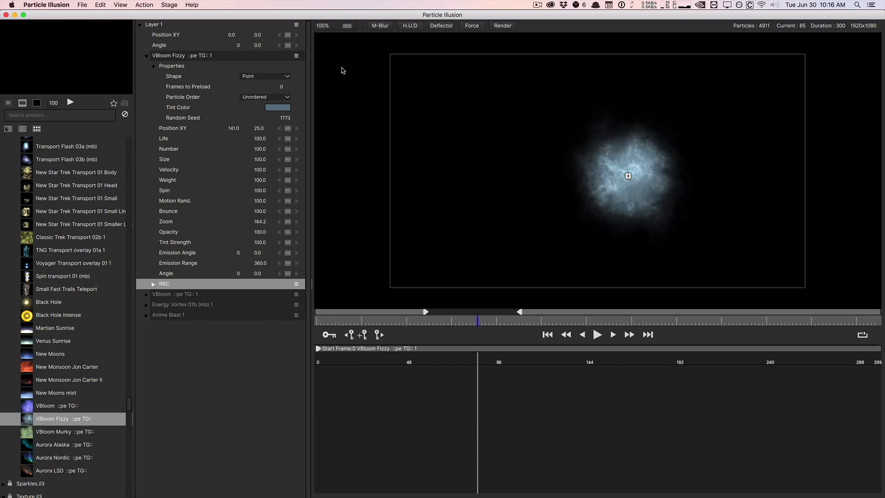
{"action": "left_click", "coordinate": [352, 27]}
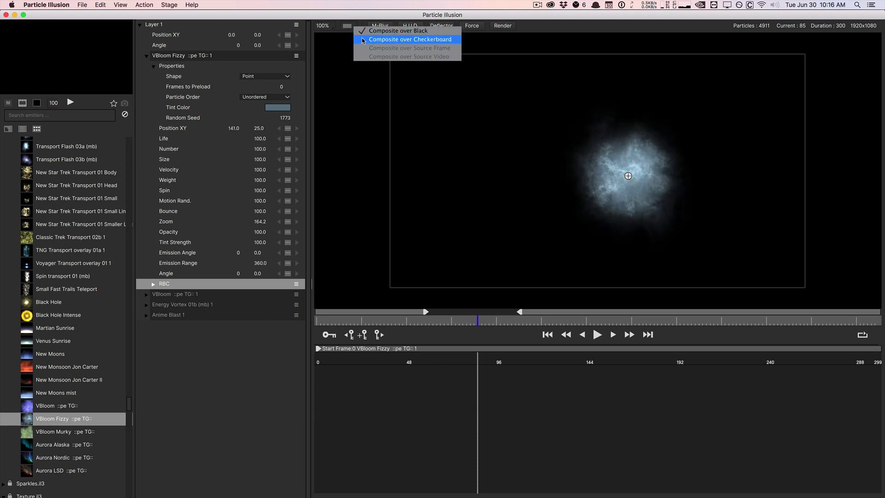
{"action": "left_click", "coordinate": [364, 41]}
{"action": "left_click", "coordinate": [348, 26]}
{"action": "left_click", "coordinate": [369, 31]}
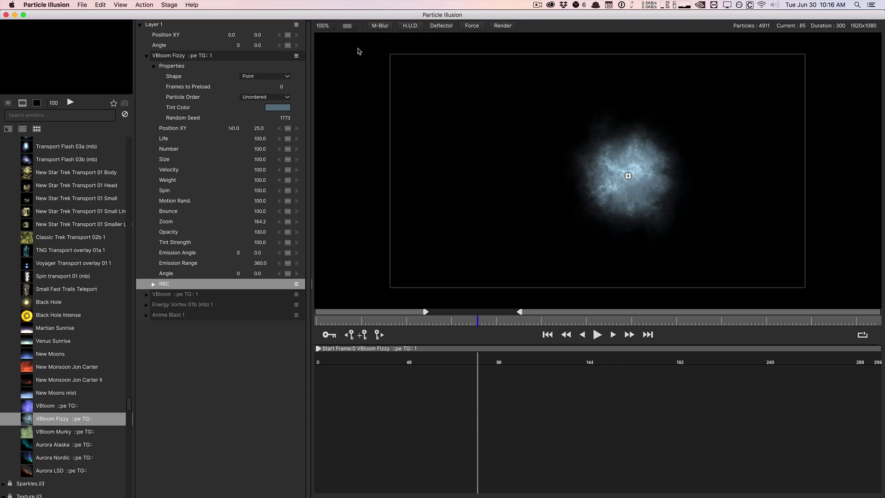
Step: Turn motion blur off and replay the animation from frame 0
{"action": "left_click", "coordinate": [381, 27]}
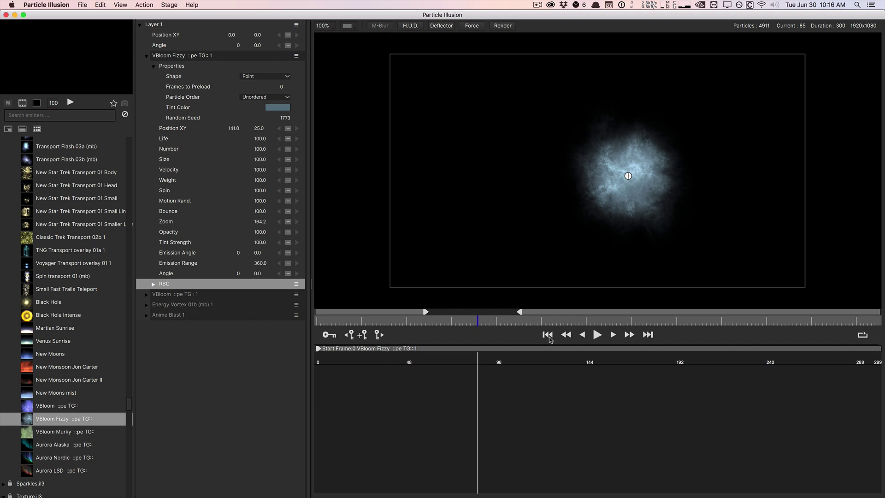
{"action": "left_click", "coordinate": [549, 335]}
{"action": "left_click", "coordinate": [597, 335]}
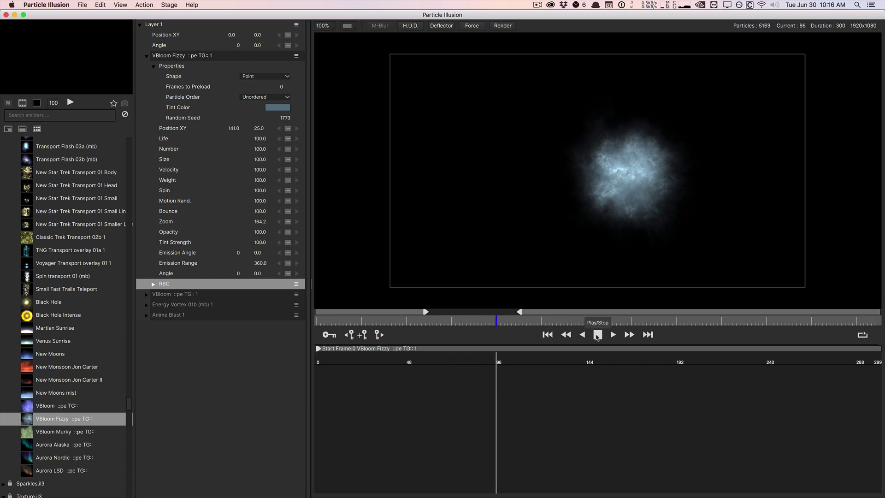
{"action": "left_click", "coordinate": [597, 335]}
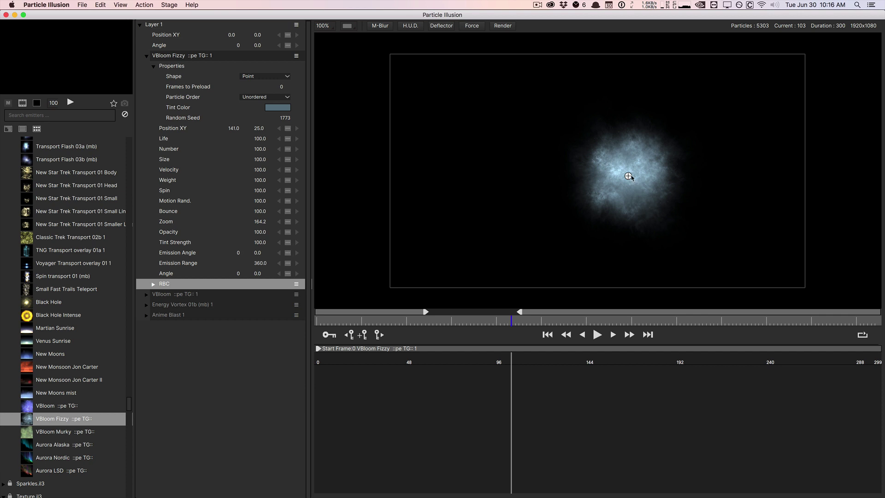
Step: Centre the VBloom Fizzy emitter with H.U.D. shown and switch its shape to Area
{"action": "left_click_drag", "start_coordinate": [628, 176], "coordinate": [596, 175]}
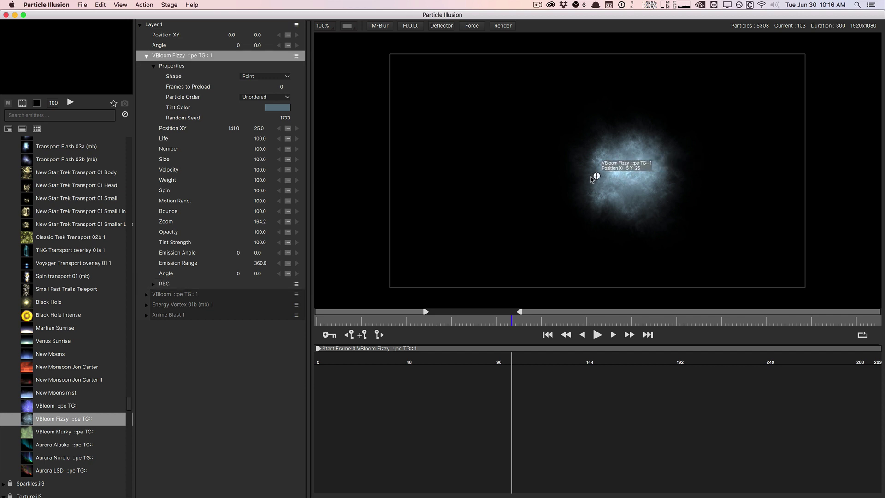
{"action": "left_click", "coordinate": [411, 27]}
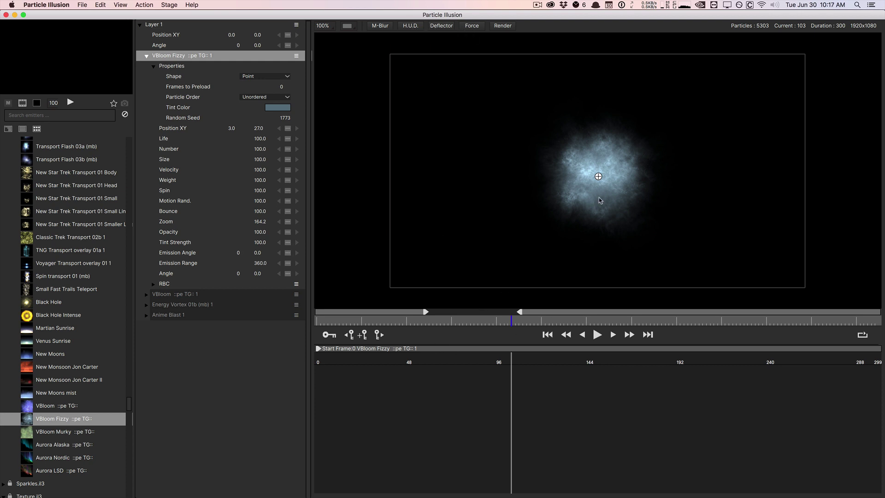
{"action": "left_click", "coordinate": [264, 78]}
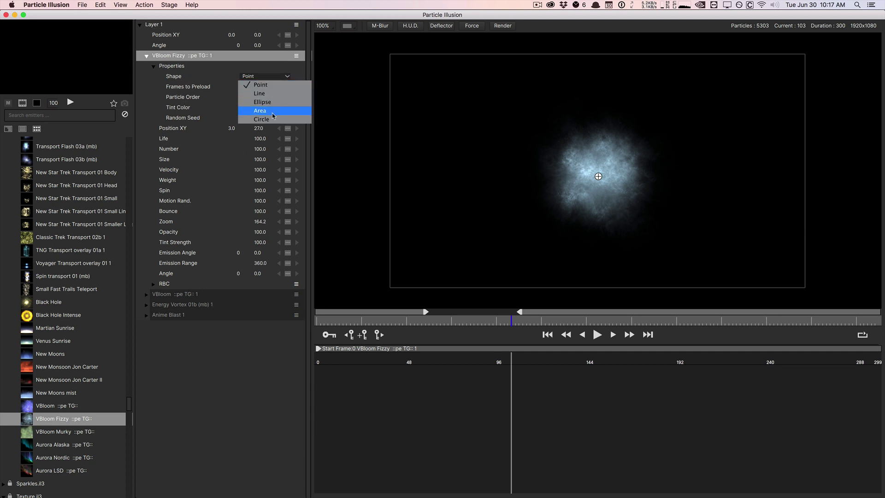
{"action": "left_click", "coordinate": [274, 111]}
Step: Stretch the emission area to 592 × 172 and rewind to frame 0
{"action": "left_click", "coordinate": [599, 177]}
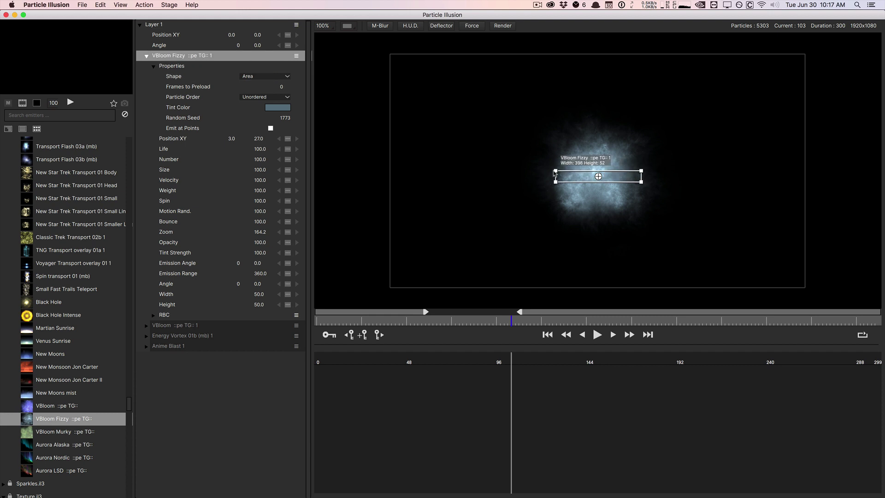
{"action": "left_click_drag", "start_coordinate": [553, 168], "coordinate": [534, 158]}
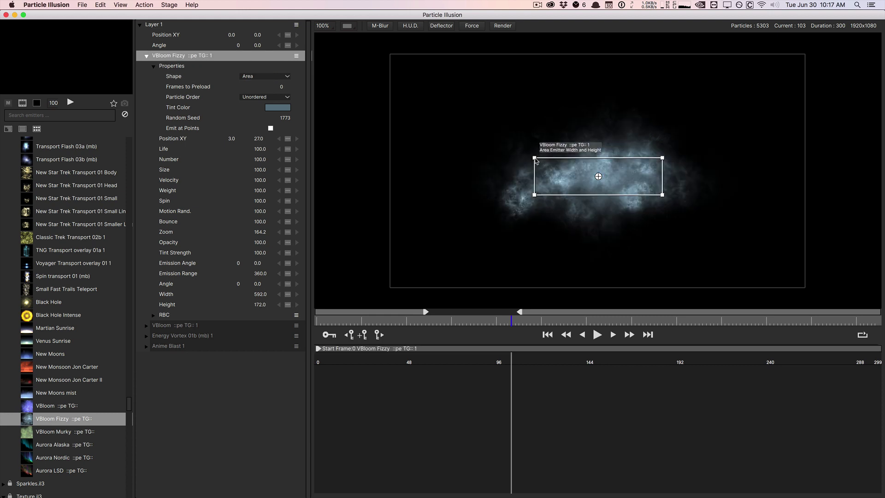
{"action": "left_click", "coordinate": [549, 335]}
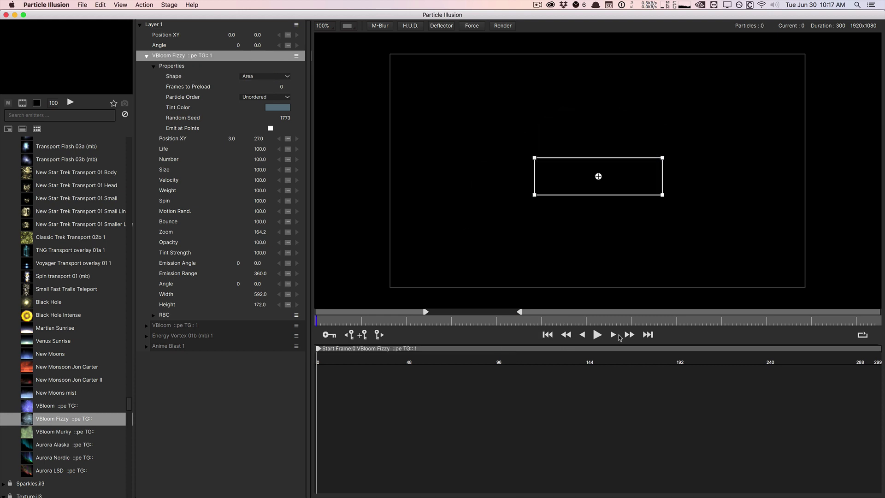
Step: Draw a bent two-segment deflector line around the emitter's left and lower side
{"action": "left_click", "coordinate": [449, 28]}
{"action": "left_click", "coordinate": [538, 111]}
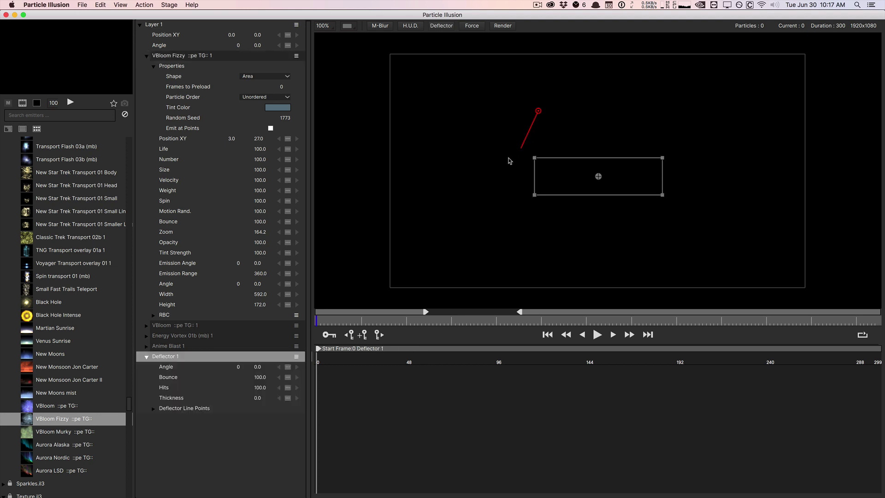
{"action": "left_click", "coordinate": [495, 165]}
{"action": "double_click", "coordinate": [563, 232]}
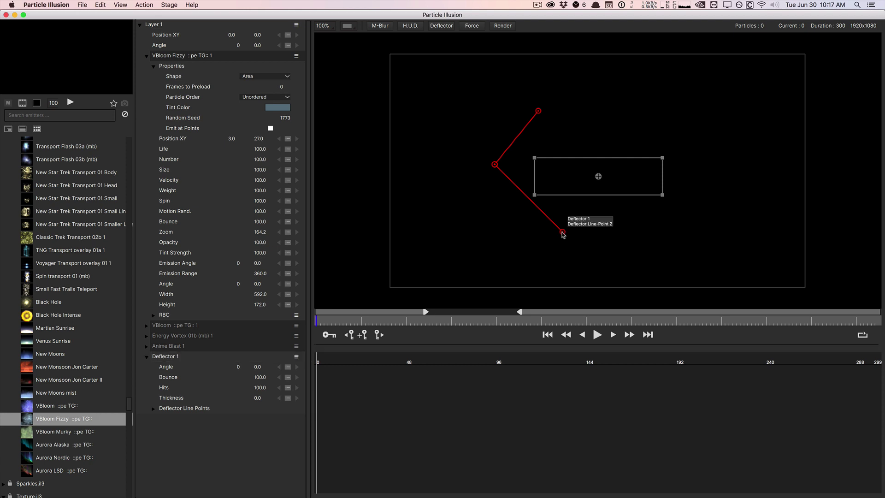
Step: Give Deflector 1 Thickness 35.2 and Angle 26.3, and move its corner point
{"action": "left_click", "coordinate": [173, 357]}
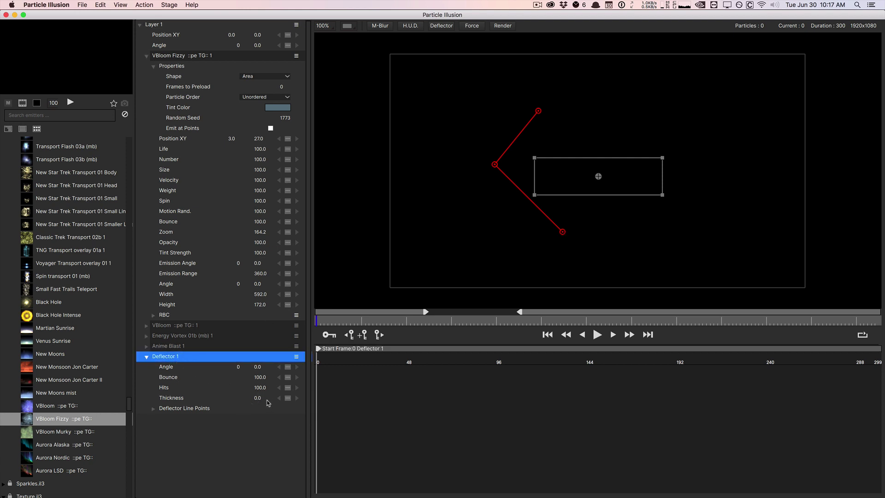
{"action": "mouse_move", "coordinate": [269, 404]}
{"action": "left_mouse_down"}
{"action": "mouse_move", "coordinate": [258, 398]}
{"action": "mouse_move", "coordinate": [271, 402]}
{"action": "left_mouse_up"}
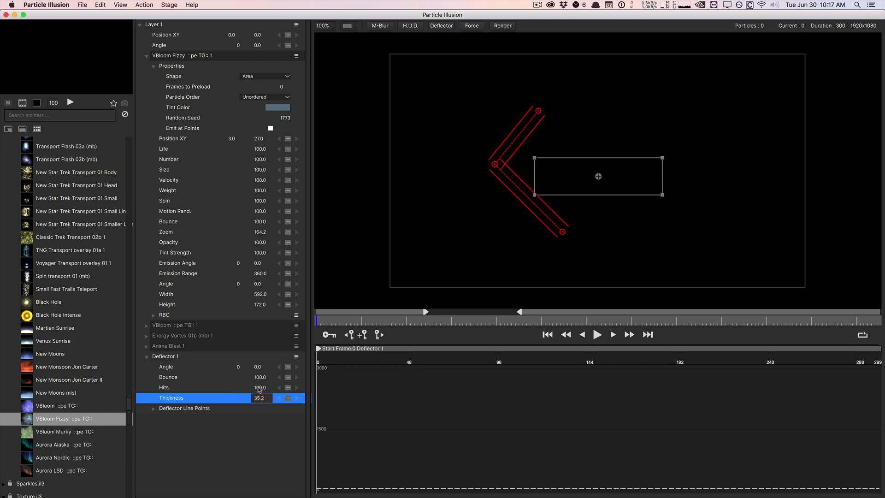
{"action": "left_click_drag", "start_coordinate": [259, 369], "coordinate": [537, 149]}
{"action": "left_click_drag", "start_coordinate": [498, 180], "coordinate": [517, 186]}
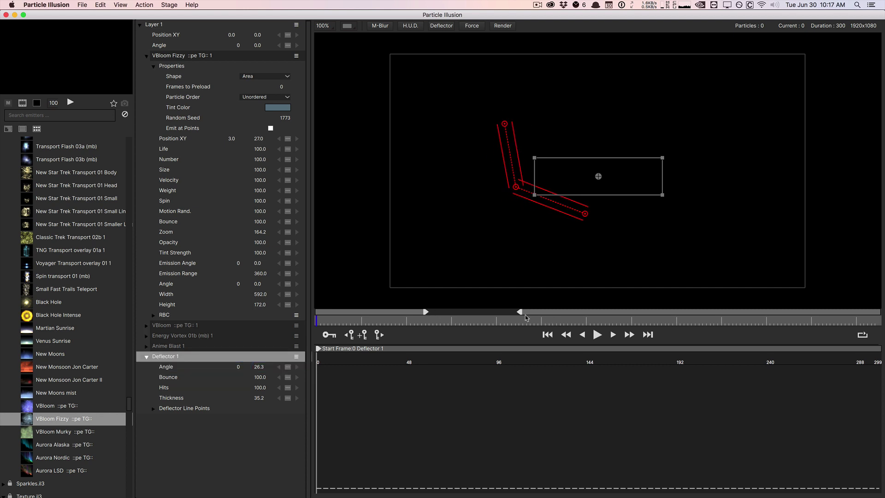
Step: Preview the deflection, then drag Deflector 1's points into a diagonal line
{"action": "left_click", "coordinate": [596, 335]}
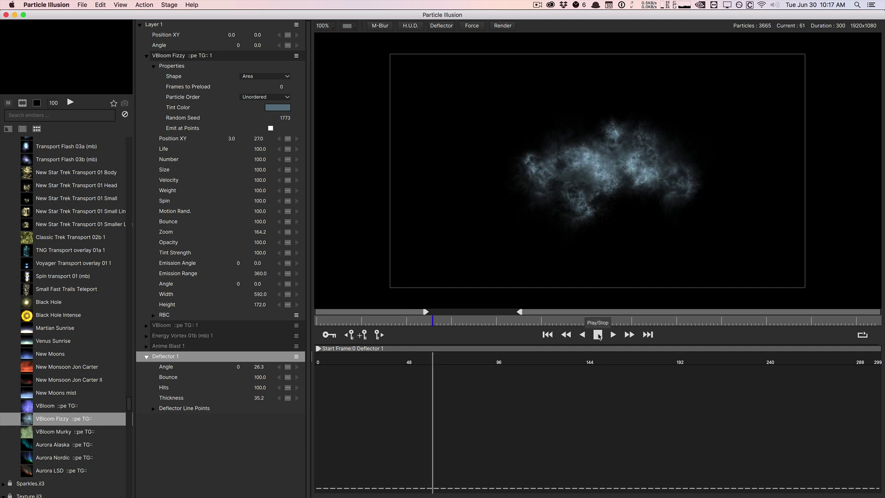
{"action": "left_click", "coordinate": [598, 335]}
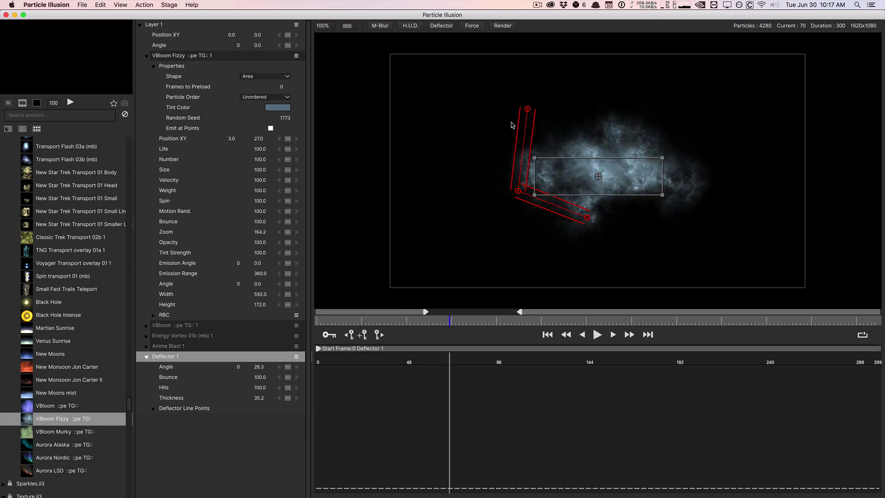
{"action": "left_click_drag", "start_coordinate": [519, 193], "coordinate": [560, 183]}
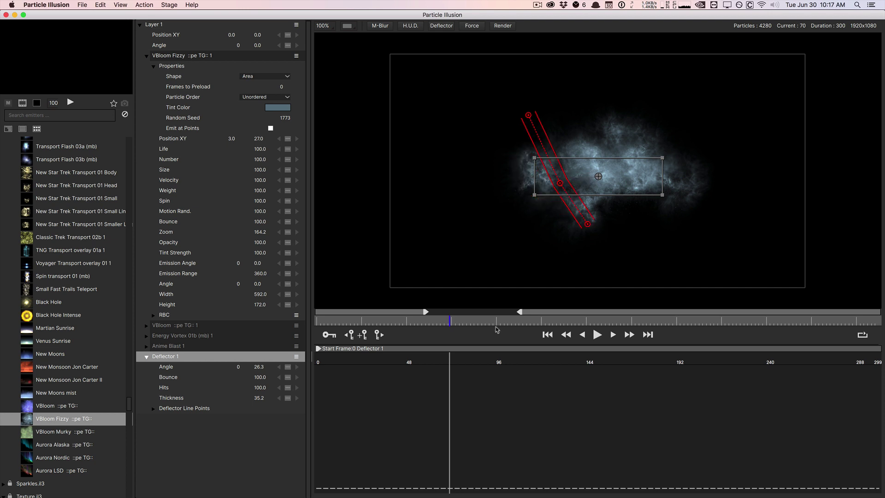
{"action": "left_click", "coordinate": [602, 219]}
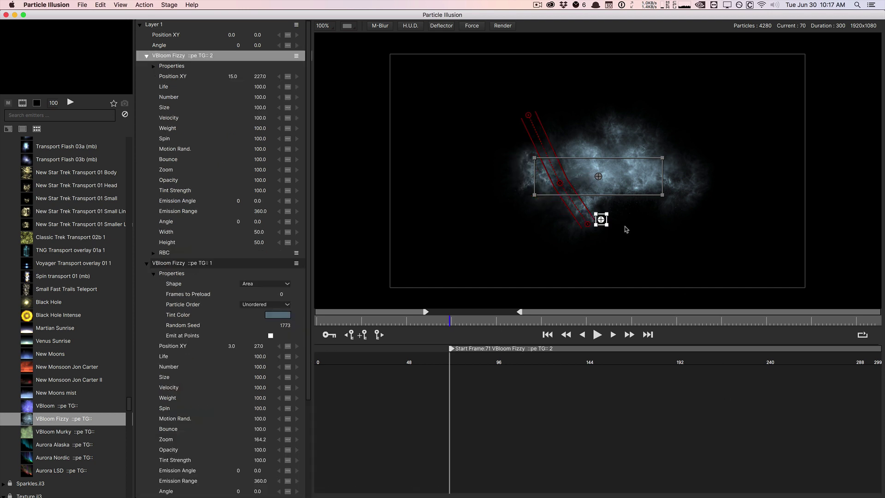
{"action": "left_click", "coordinate": [600, 220]}
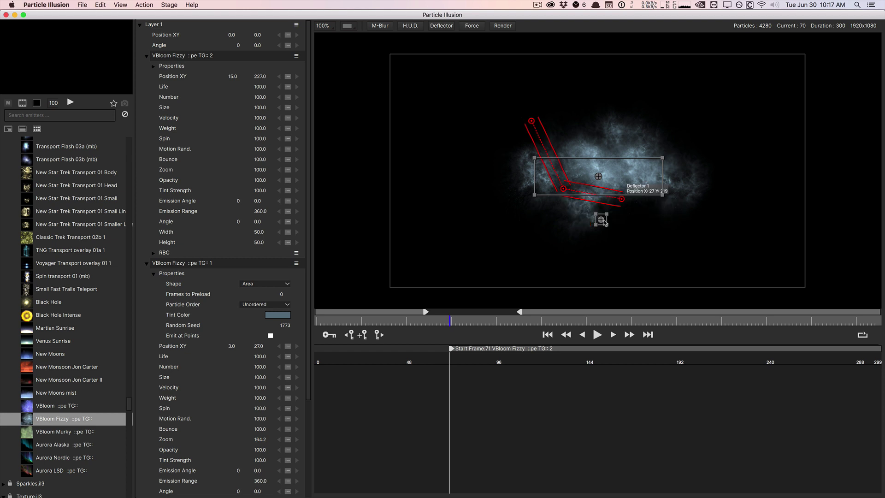
Step: Delete the stray extra emitter and reselect Deflector 1 on the stage
{"action": "left_click", "coordinate": [231, 60]}
{"action": "key", "text": "Delete"}
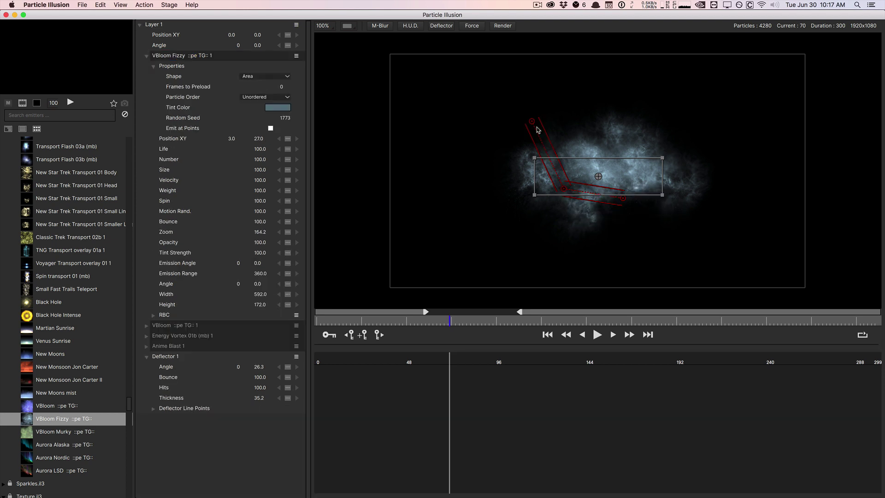
{"action": "left_click", "coordinate": [534, 122]}
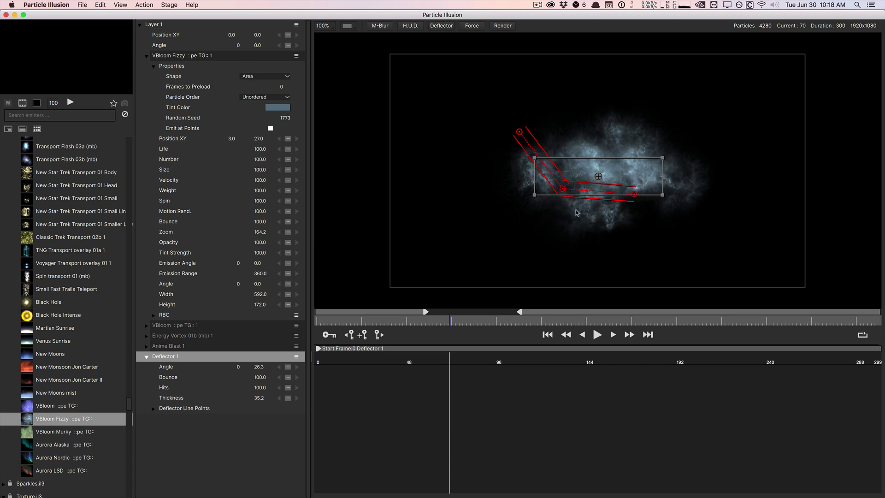
Step: Scrub Deflector 1's Thickness up to 163.7 and select the whole deflector
{"action": "mouse_move", "coordinate": [260, 400]}
{"action": "left_mouse_down"}
{"action": "mouse_move", "coordinate": [292, 399]}
{"action": "mouse_move", "coordinate": [268, 399]}
{"action": "left_mouse_up"}
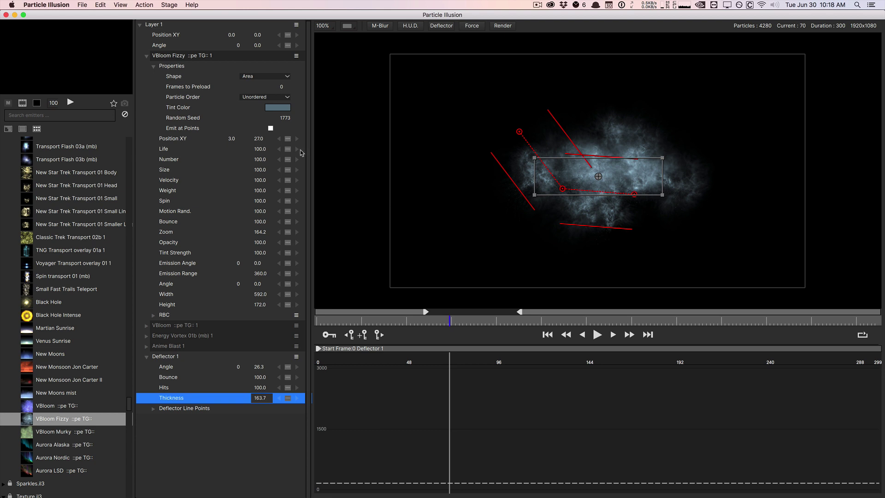
{"action": "left_click", "coordinate": [175, 357]}
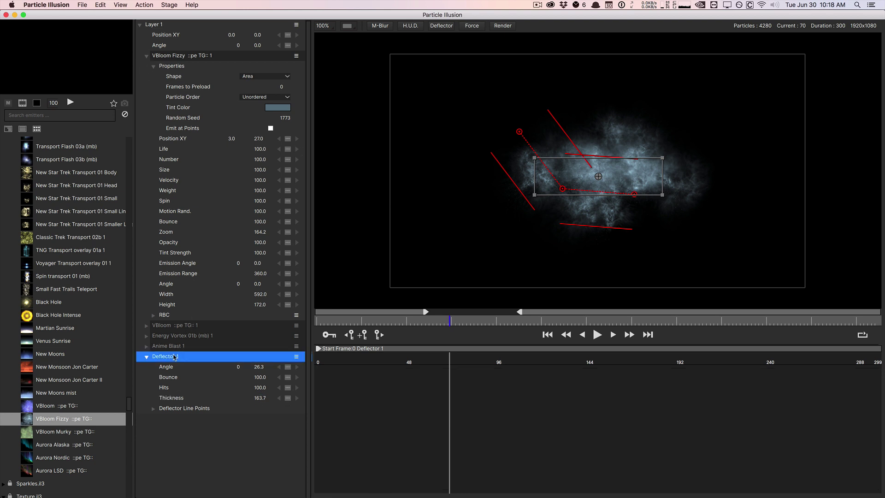
Step: Delete Deflector 1 and place Force 1 left of the smoke emitter
{"action": "key", "text": "Delete"}
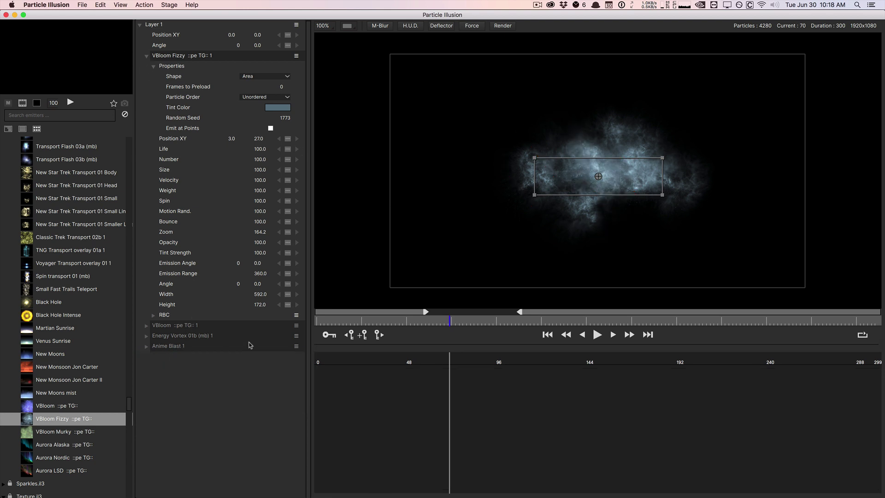
{"action": "left_click", "coordinate": [474, 27]}
{"action": "left_click", "coordinate": [503, 175]}
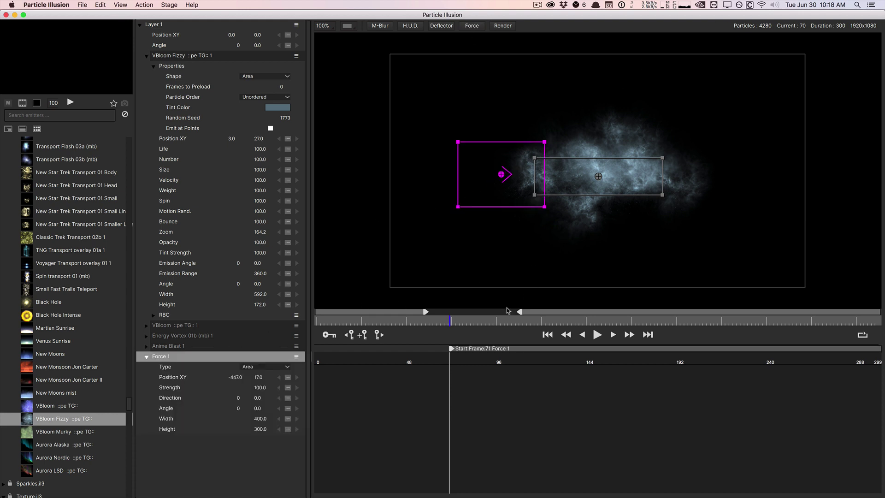
Step: Play from frame 0, stop at frame 102, and extend the playback range
{"action": "left_click", "coordinate": [547, 333]}
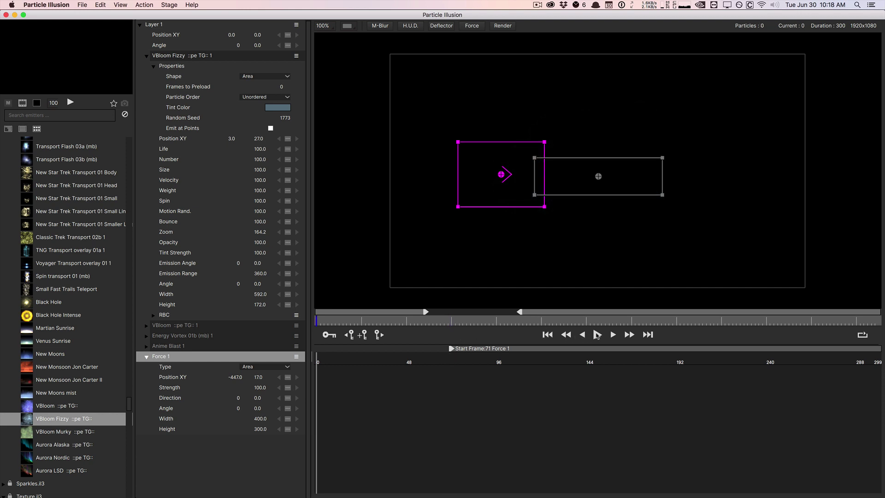
{"action": "left_click", "coordinate": [597, 335]}
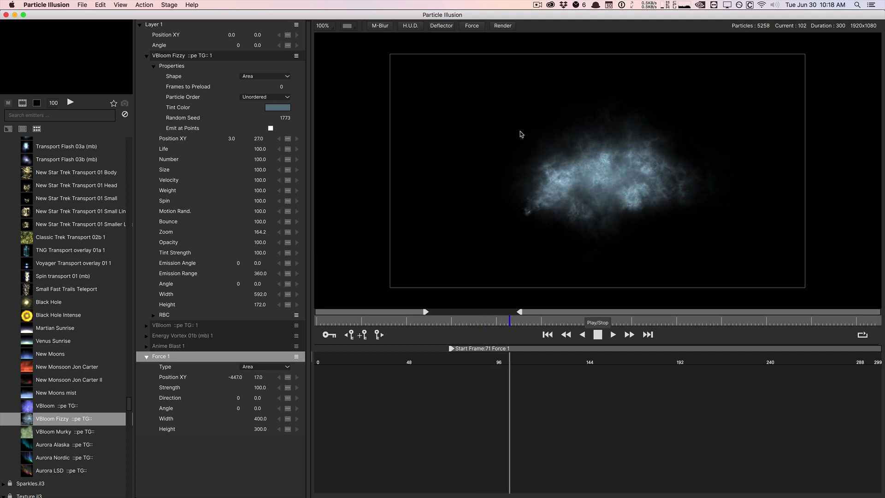
{"action": "key", "text": "space"}
{"action": "left_click_drag", "start_coordinate": [521, 313], "coordinate": [571, 312]}
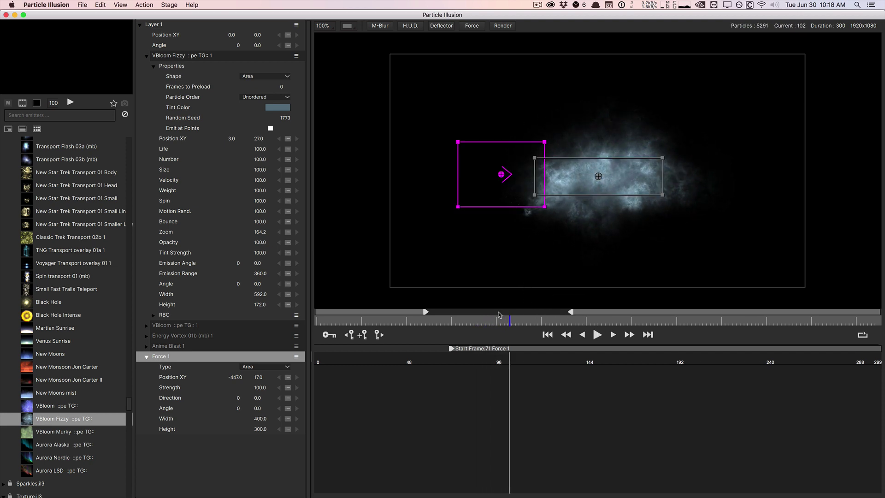
Step: Set Force 1's Strength to 200 and preview the animation from frame 0
{"action": "left_click", "coordinate": [276, 367]}
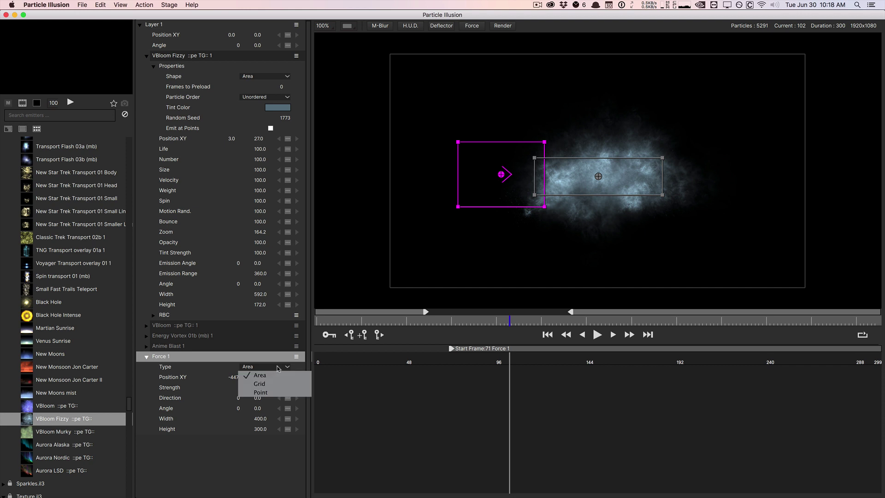
{"action": "left_click", "coordinate": [198, 391]}
{"action": "double_click", "coordinate": [260, 388]}
{"action": "type", "text": "20"}
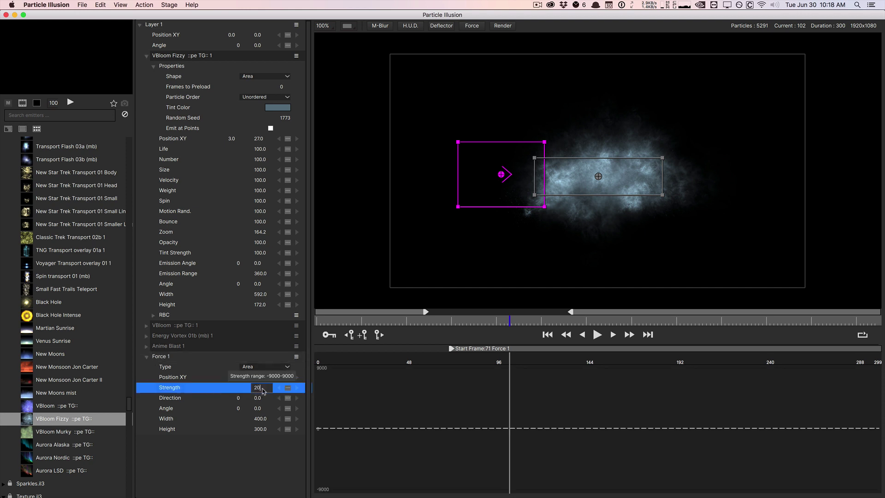
{"action": "type", "text": "0"}
{"action": "key", "text": "Return"}
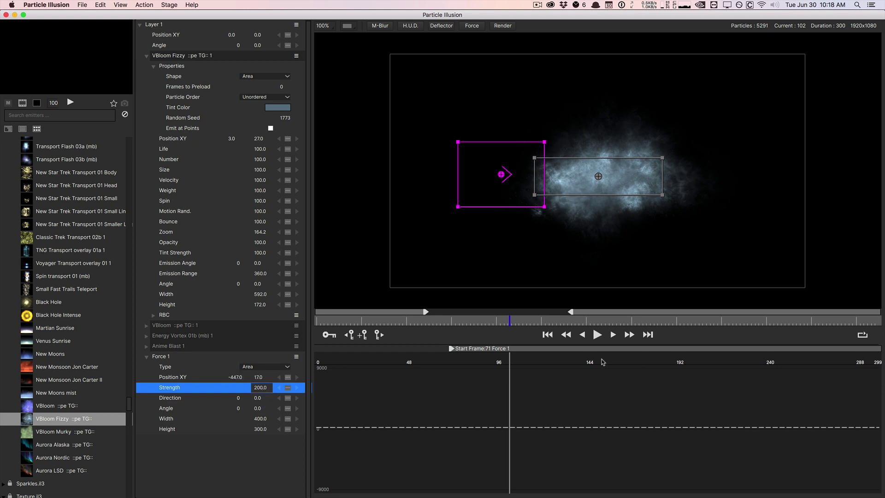
{"action": "left_click", "coordinate": [548, 335]}
{"action": "left_click", "coordinate": [597, 335]}
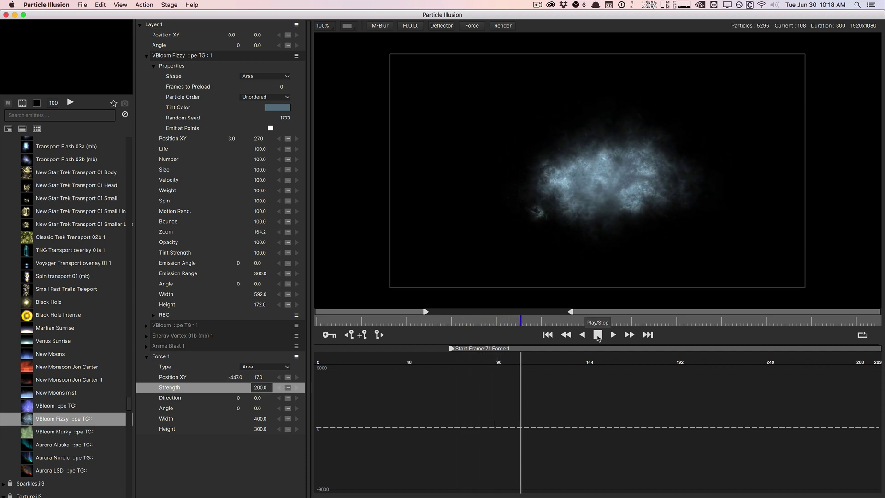
{"action": "left_click", "coordinate": [598, 335]}
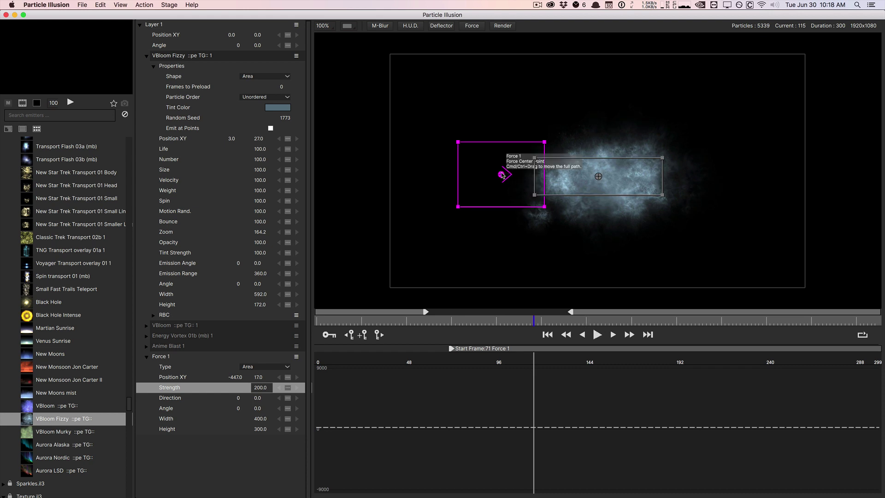
Step: Move Force 1 onto the smoke emitter at -113, 21 and preview the push
{"action": "left_click", "coordinate": [510, 175]}
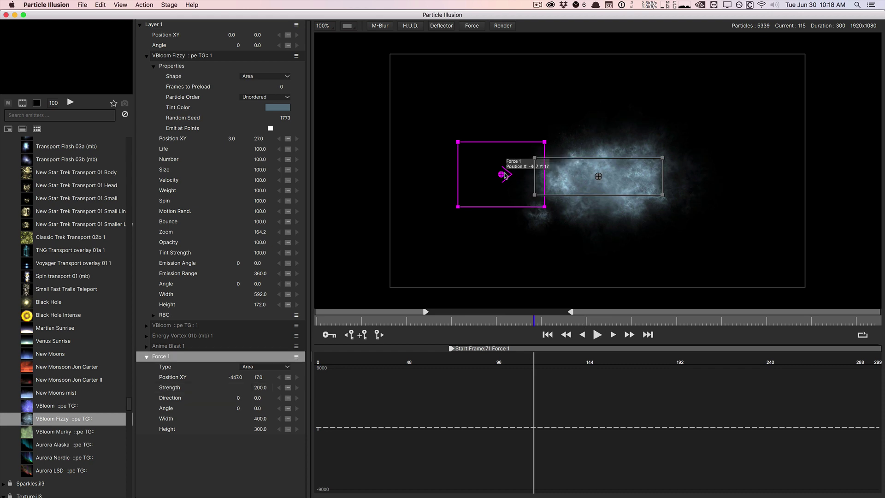
{"action": "left_click_drag", "start_coordinate": [505, 175], "coordinate": [574, 176]}
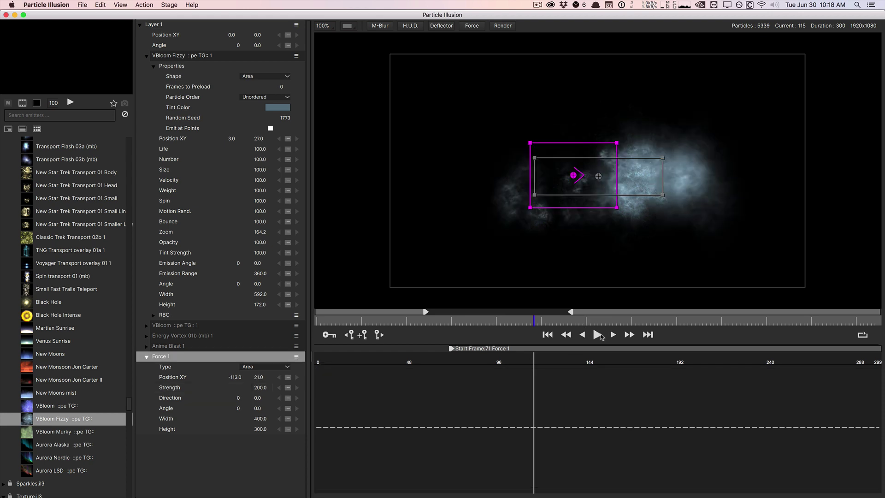
{"action": "left_click", "coordinate": [598, 336]}
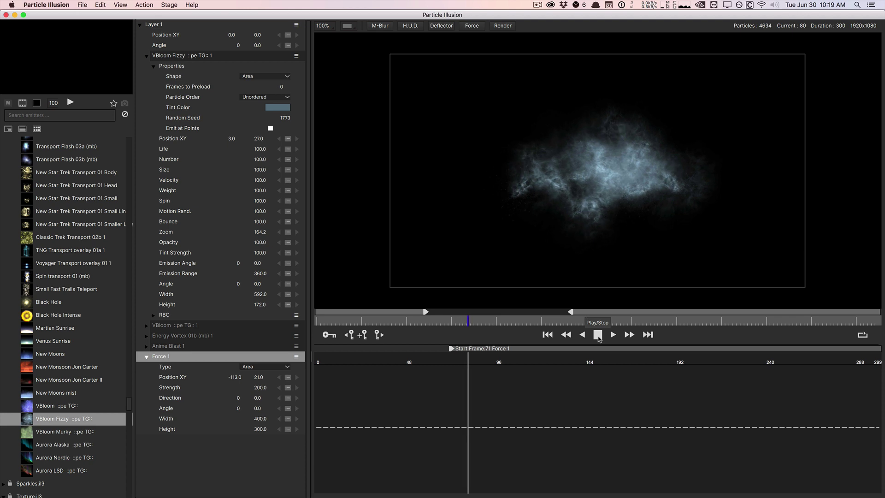
{"action": "left_click", "coordinate": [598, 336]}
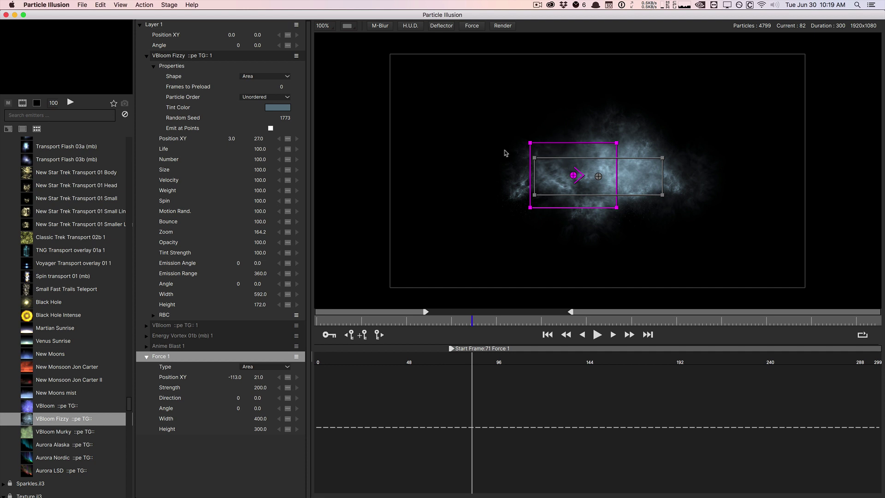
{"action": "left_click", "coordinate": [496, 27]}
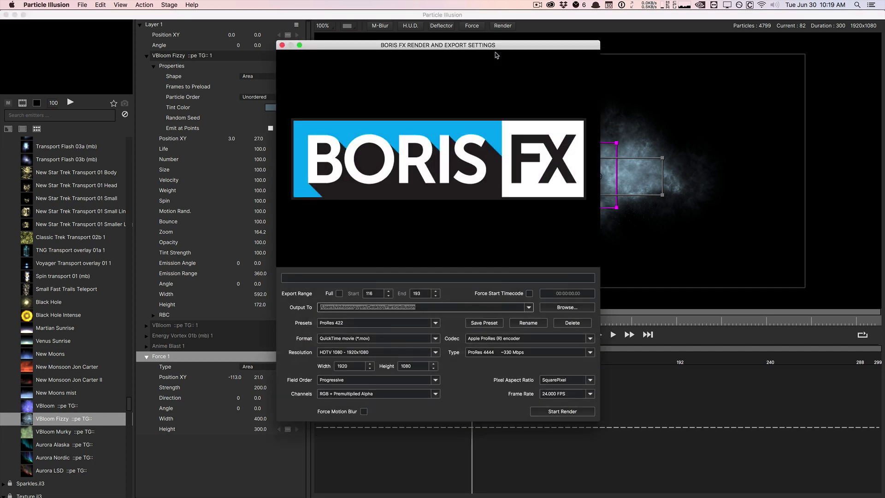
{"action": "left_click_drag", "start_coordinate": [494, 46], "coordinate": [493, 42]}
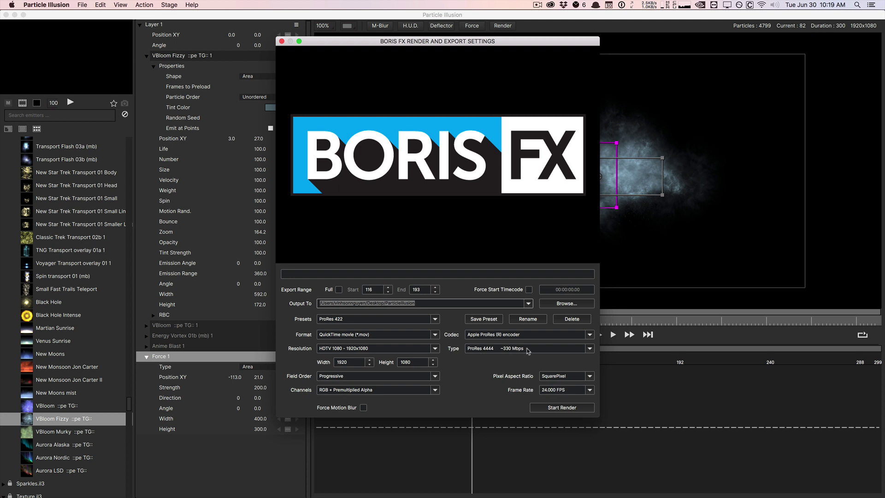
{"action": "key", "text": "Escape"}
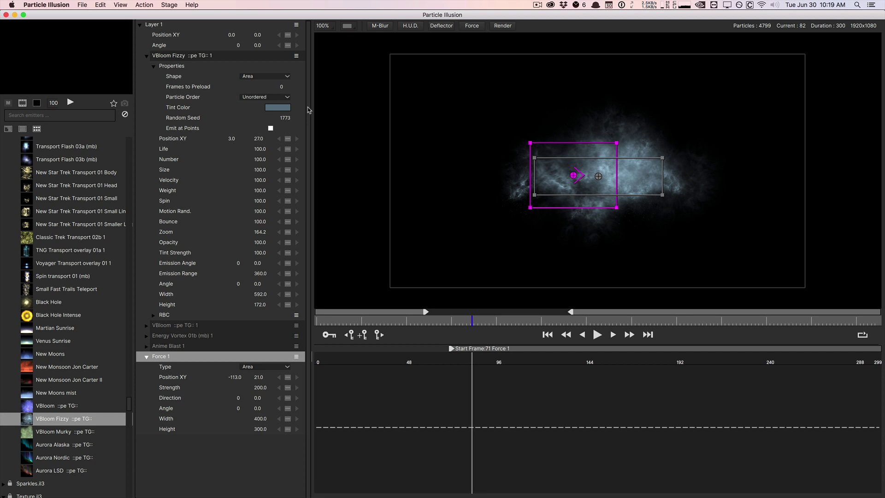
Step: Drag the Tint Color brightness slider to make VBloom Fizzy's tint pale blue
{"action": "left_click", "coordinate": [282, 110]}
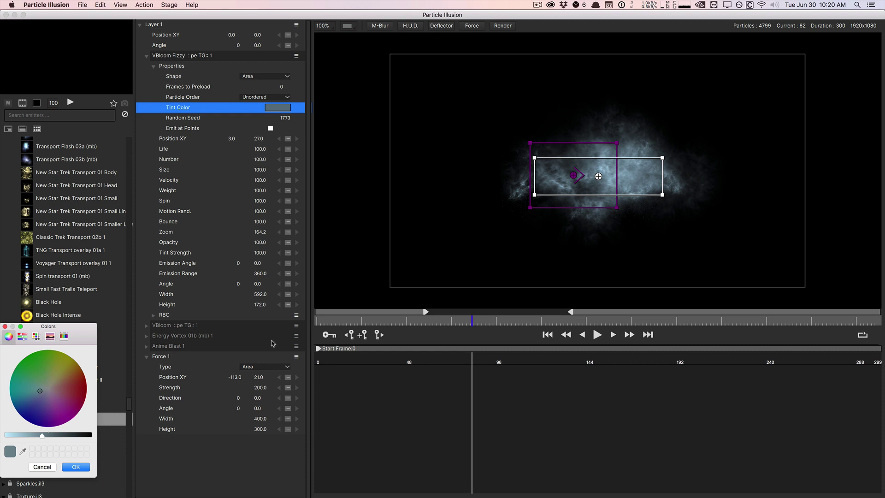
{"action": "left_click_drag", "start_coordinate": [79, 335], "coordinate": [268, 187]}
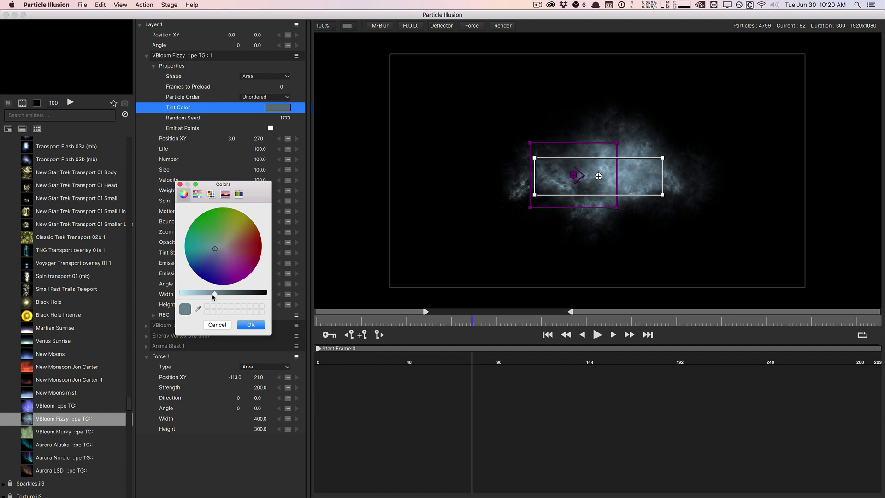
{"action": "left_click_drag", "start_coordinate": [214, 296], "coordinate": [188, 295]}
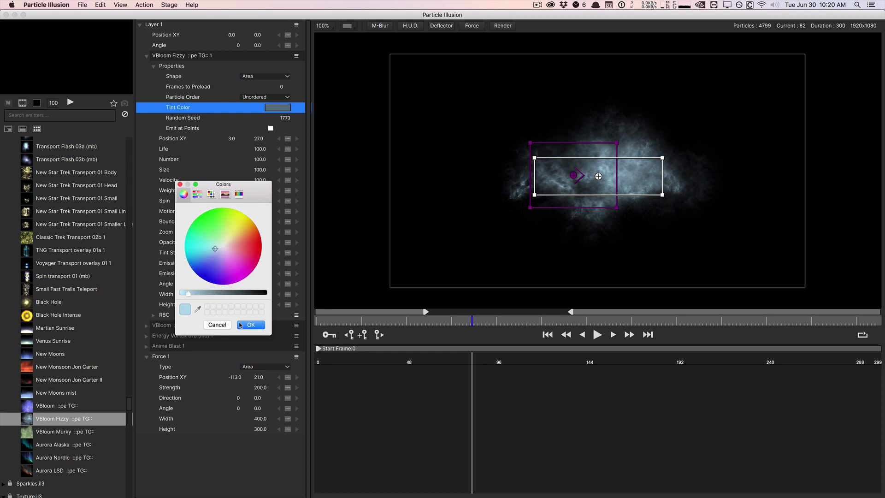
{"action": "left_click", "coordinate": [180, 184]}
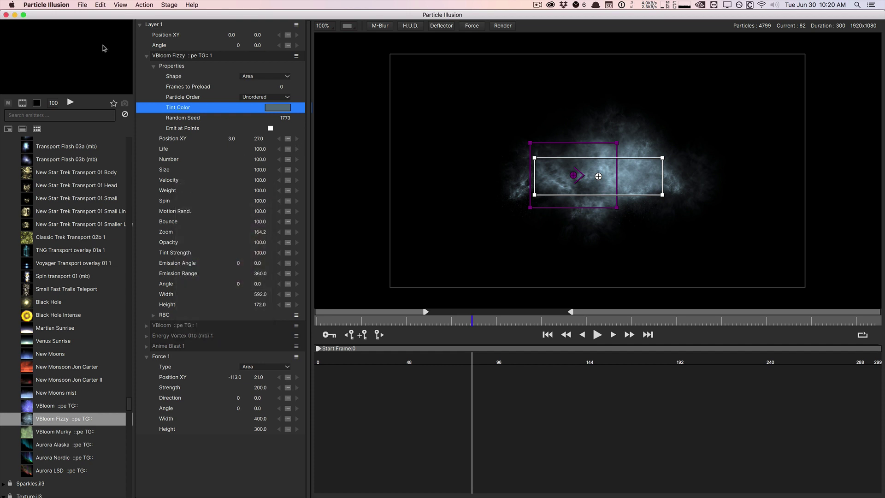
Step: Collapse the VBloom Fizzy and Force 1 properties and move VBloom Fizzy below VBloom
{"action": "left_click", "coordinate": [146, 57]}
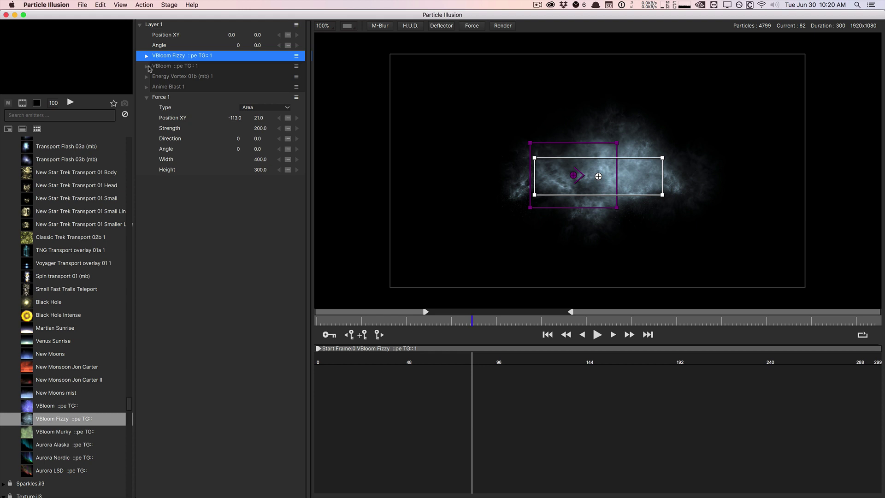
{"action": "left_click", "coordinate": [146, 98]}
{"action": "left_click", "coordinate": [159, 56]}
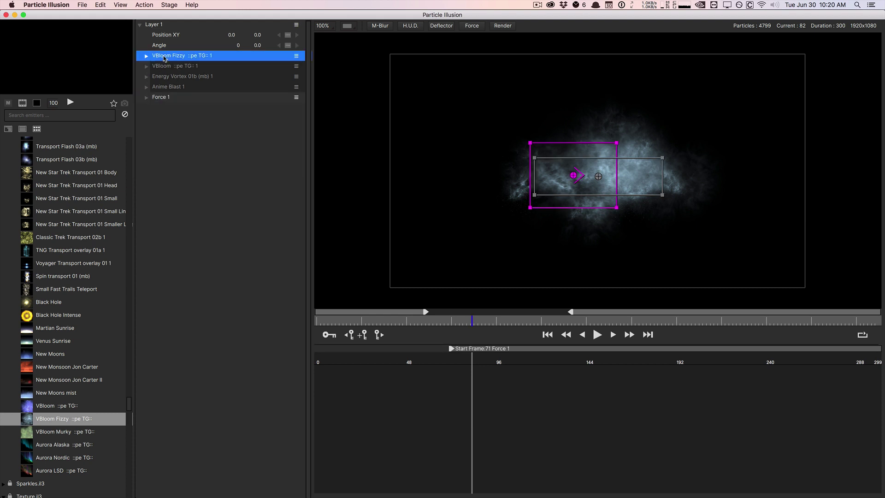
{"action": "left_click", "coordinate": [169, 77]}
{"action": "left_click", "coordinate": [171, 58]}
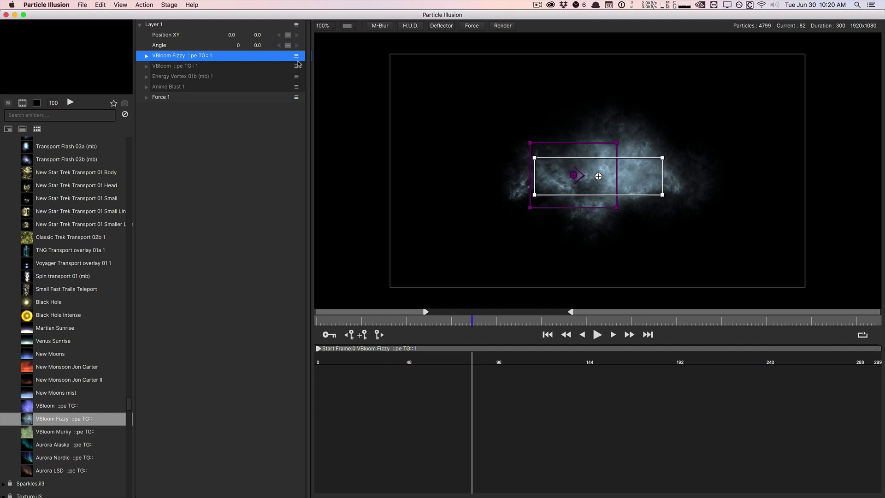
{"action": "left_click", "coordinate": [296, 56]}
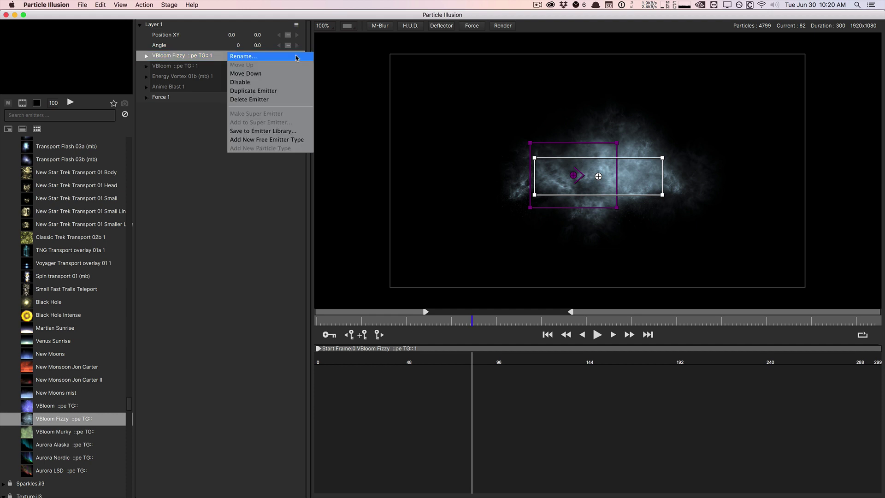
{"action": "left_click", "coordinate": [295, 75]}
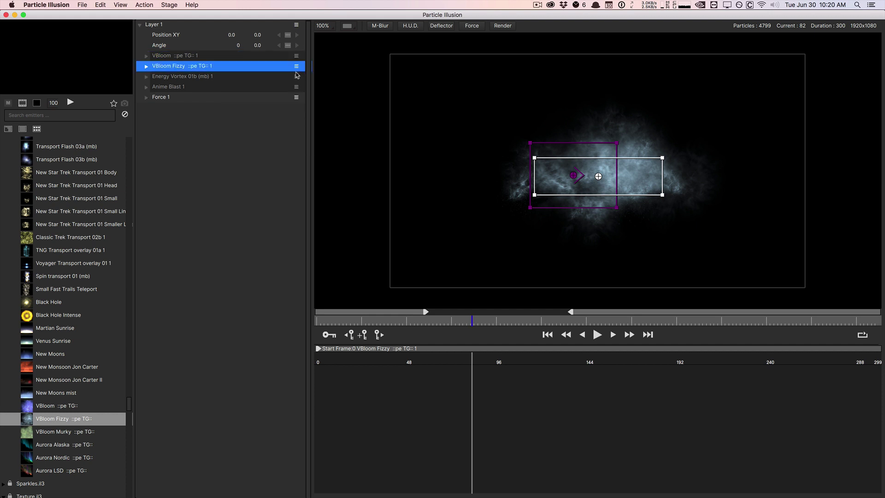
Step: Enable the VBloom emitter and disable VBloom Fizzy
{"action": "left_click", "coordinate": [296, 56]}
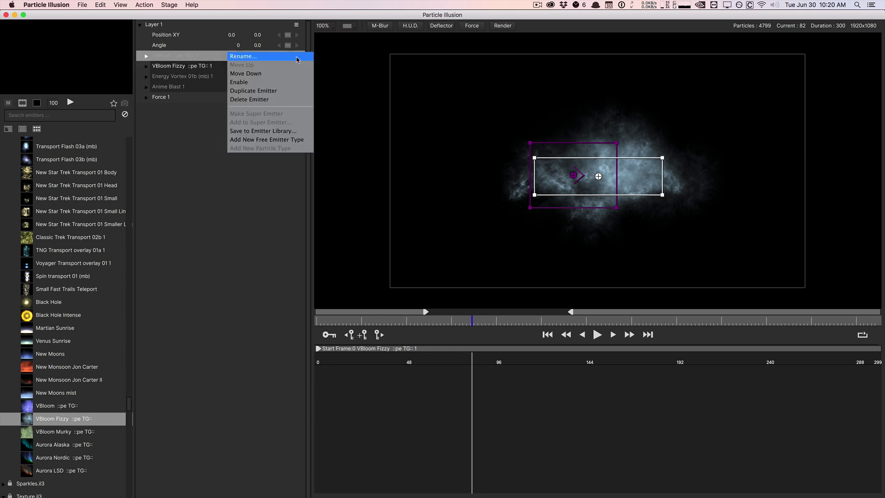
{"action": "left_click", "coordinate": [289, 82]}
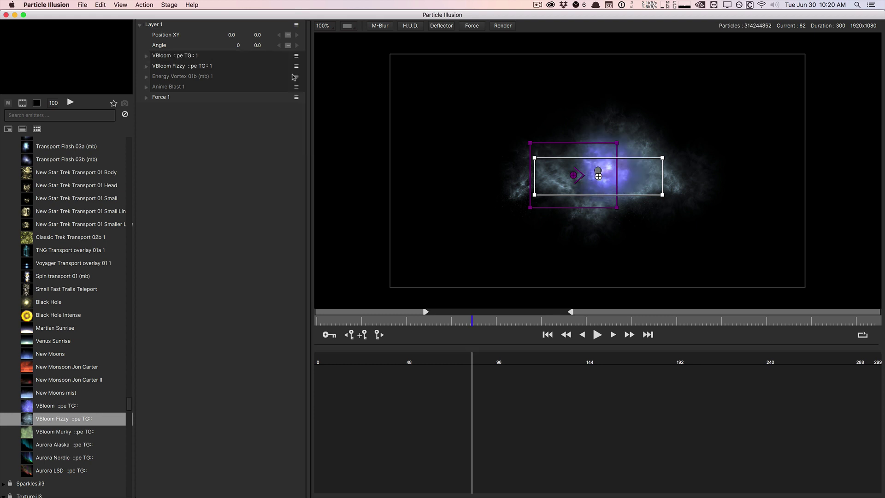
{"action": "left_click", "coordinate": [296, 67]}
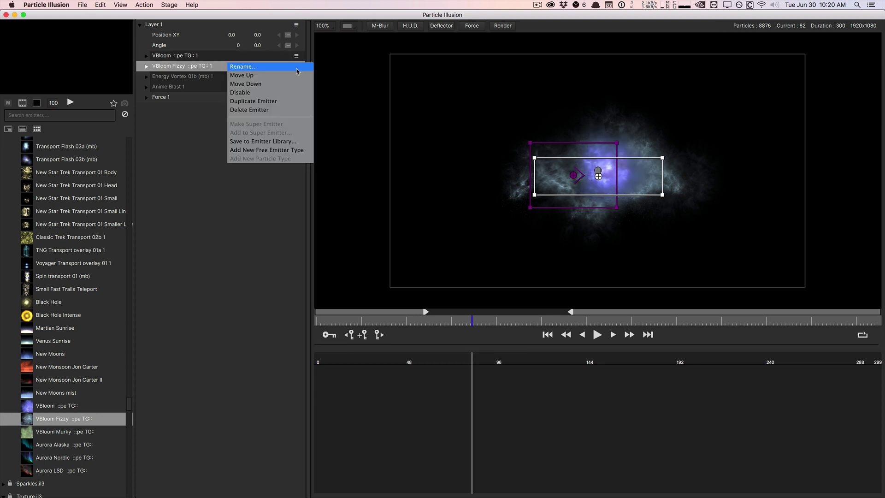
{"action": "left_click", "coordinate": [289, 91]}
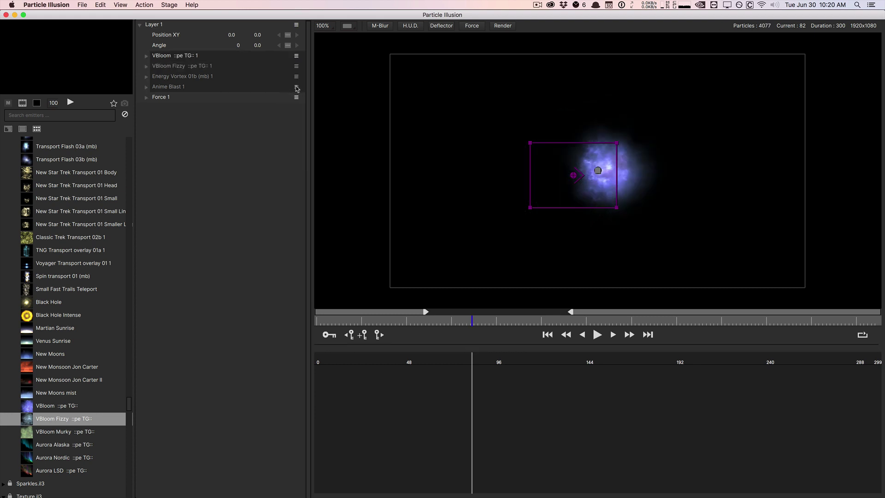
Step: Check the Anime Blast 1 and Energy Vortex 01b emitter menus without changing anything
{"action": "left_click", "coordinate": [296, 87]}
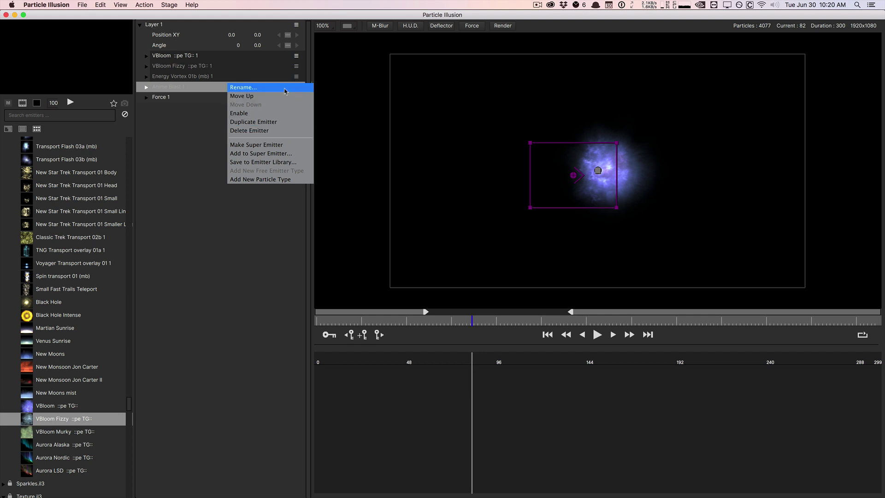
{"action": "left_click", "coordinate": [184, 138]}
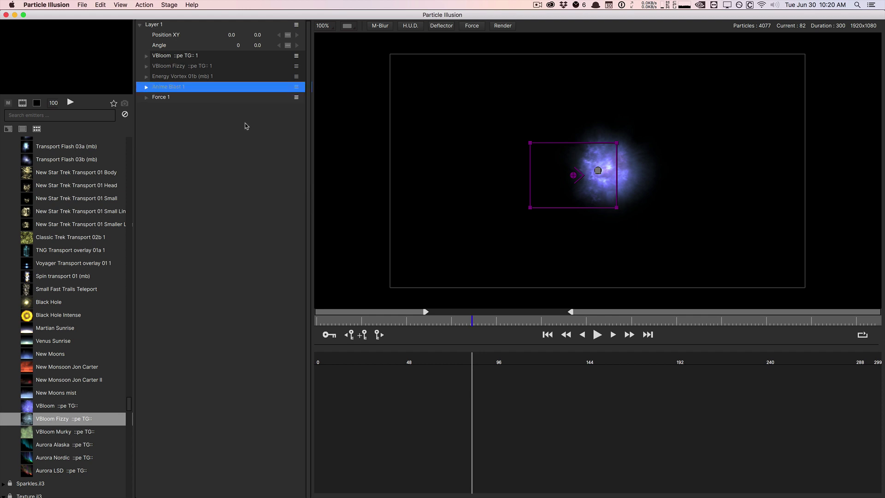
{"action": "left_click", "coordinate": [296, 77]}
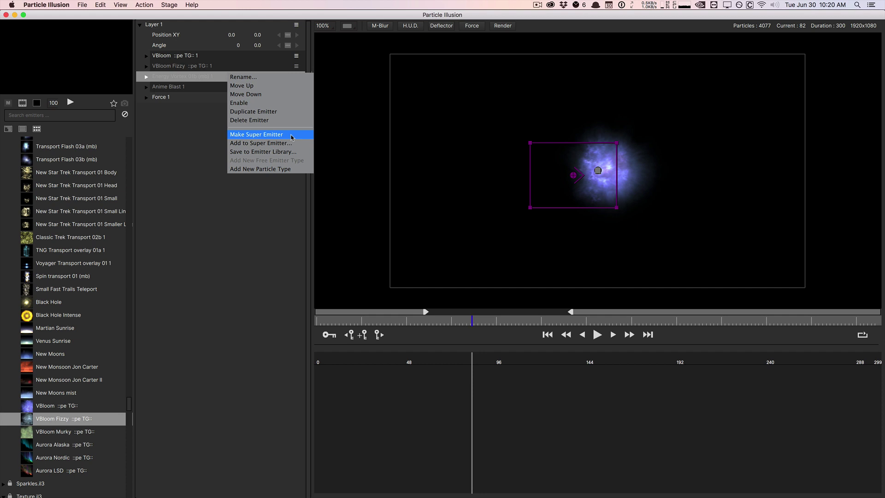
{"action": "left_click", "coordinate": [279, 220]}
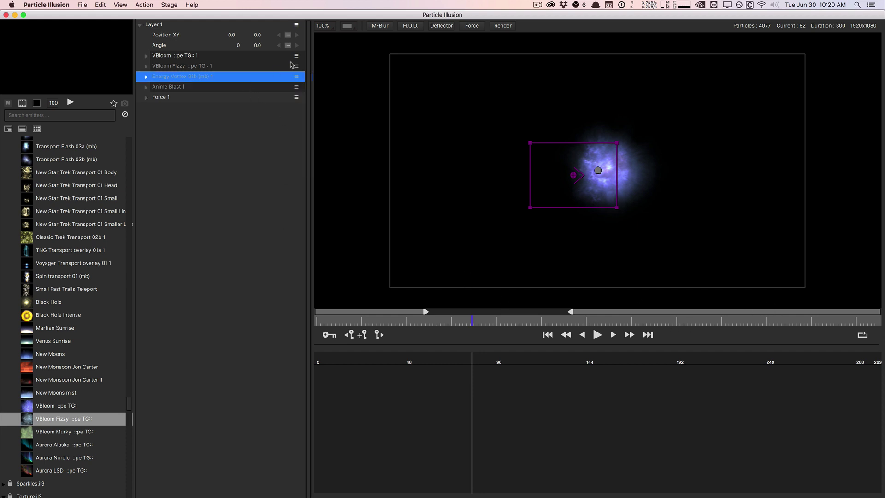
{"action": "left_click", "coordinate": [296, 57]}
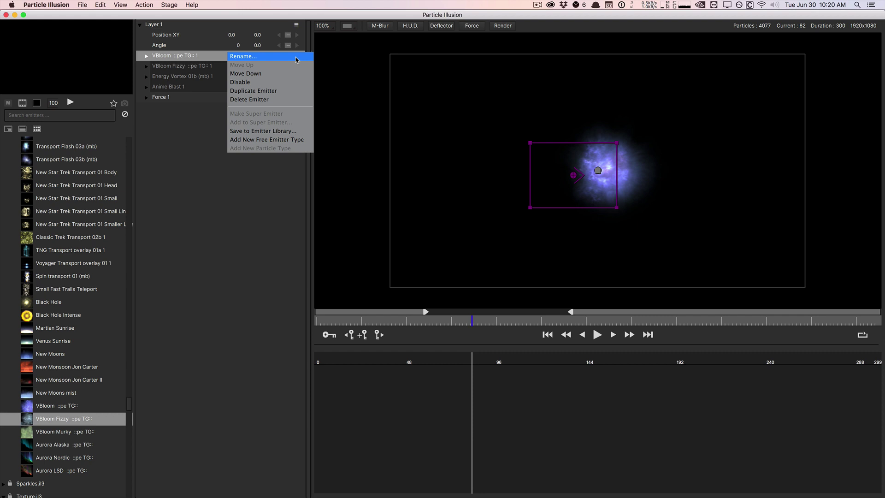
Step: Disable VBloom, enable Energy Vortex 01b, and play the animation from frame 0
{"action": "left_click", "coordinate": [291, 83]}
{"action": "left_click", "coordinate": [296, 76]}
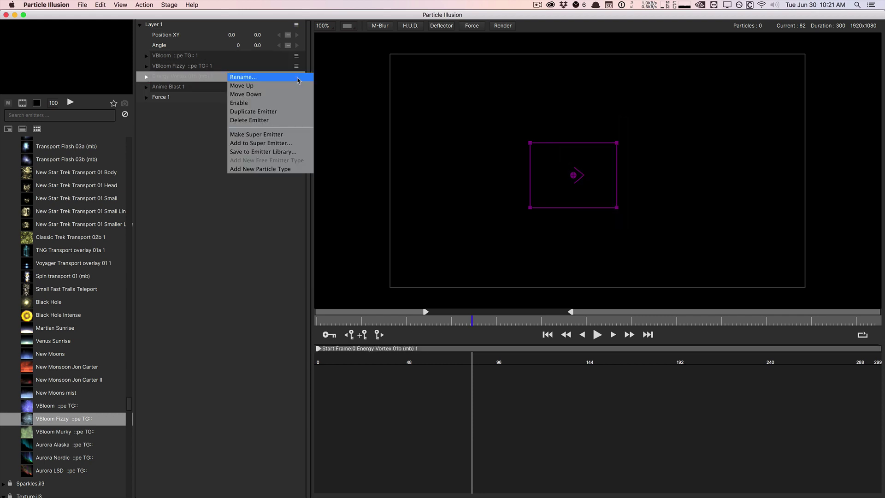
{"action": "left_click", "coordinate": [294, 103]}
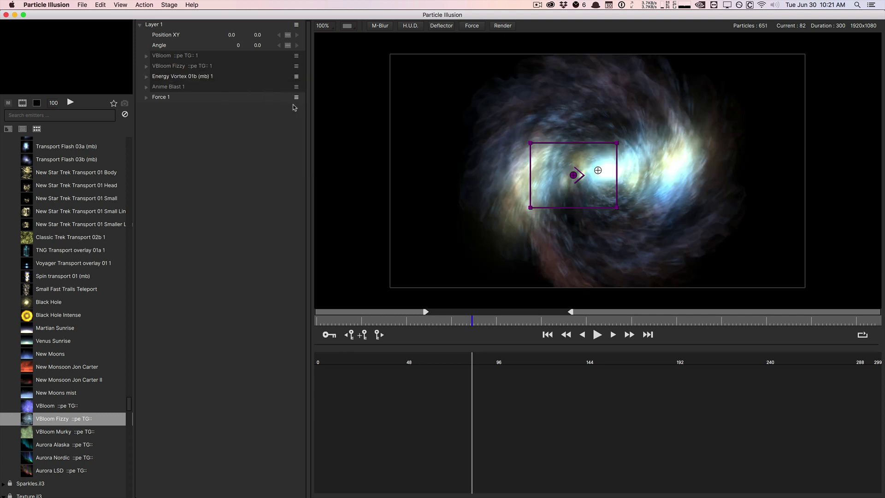
{"action": "left_click", "coordinate": [560, 337]}
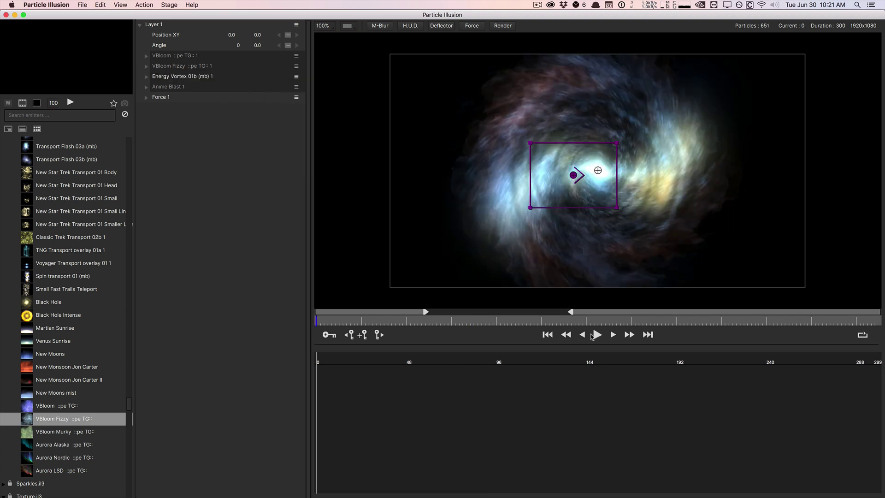
{"action": "left_click", "coordinate": [597, 334]}
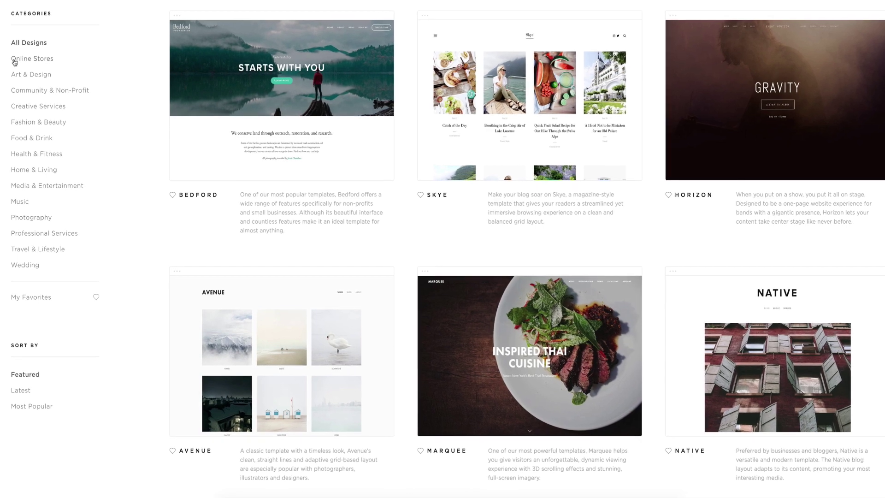
Step: Browse the Online Stores and Art & Design template categories
{"action": "left_click", "coordinate": [13, 62]}
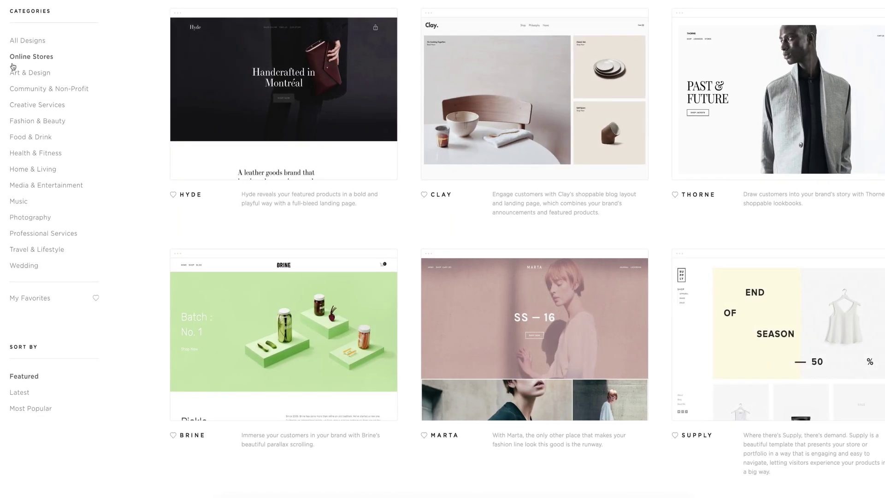
{"action": "left_click", "coordinate": [14, 72]}
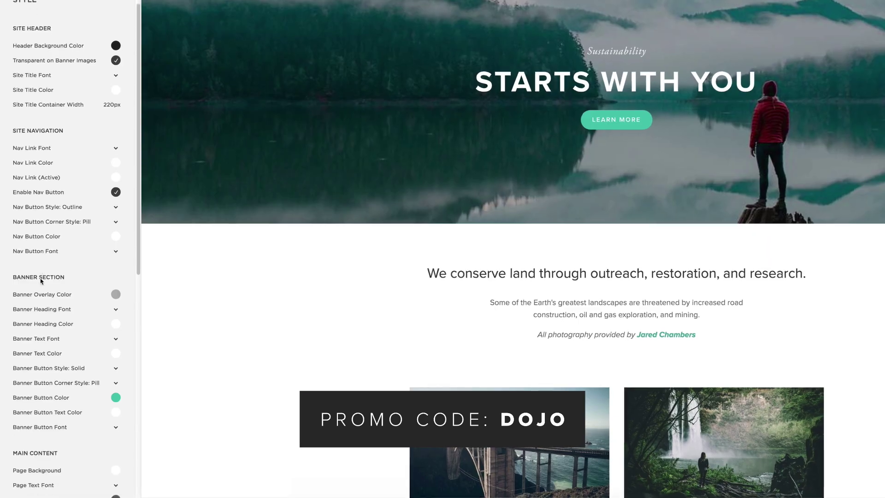
{"action": "scroll", "coordinate": [70, 277], "scroll_direction": "down", "scroll_amount": 3}
Step: Change the Banner Button Color from green to a darker blue
{"action": "left_click", "coordinate": [116, 263]}
{"action": "left_click_drag", "start_coordinate": [66, 205], "coordinate": [73, 204]}
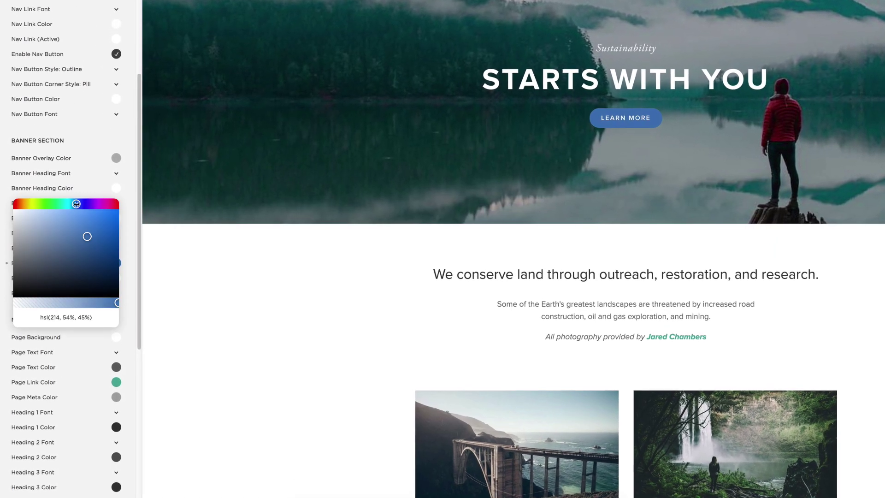
{"action": "left_click", "coordinate": [29, 266]}
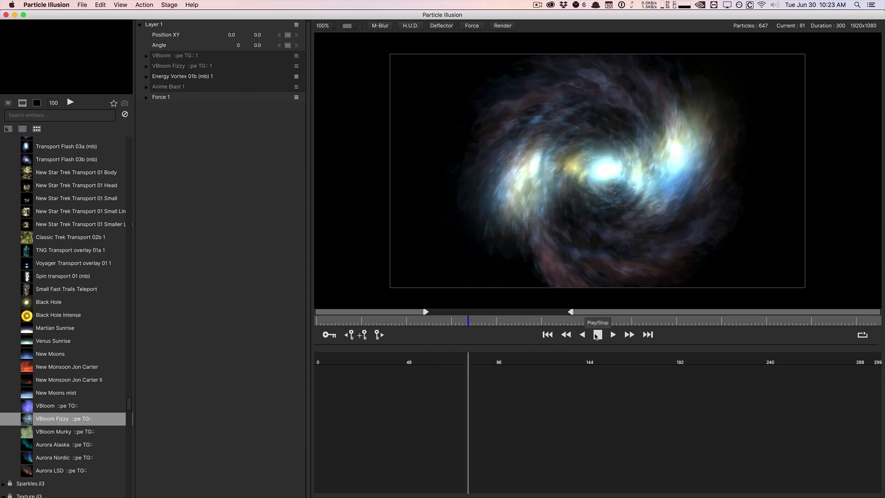
Step: Stop playback so the Energy Vortex swirl holds at frame 96 with 654 particles
{"action": "left_click", "coordinate": [598, 335]}
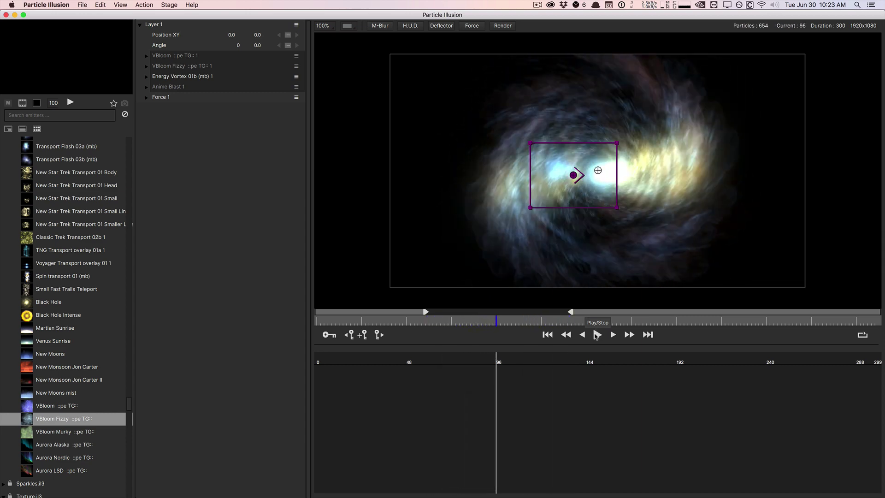